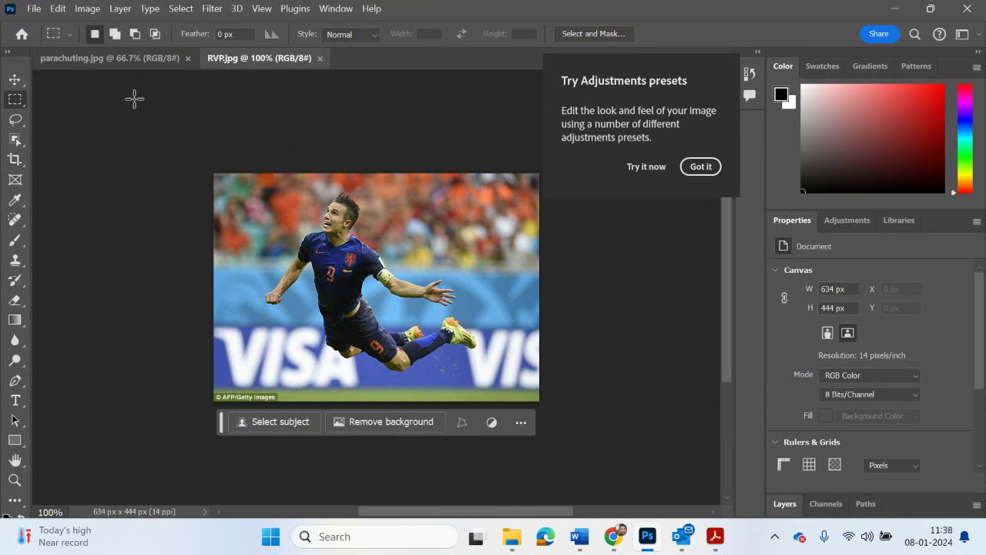
Step: Bring up the parachuting image, then read the Make a Selection page of the Task 1 PDF in Acrobat and return to Photoshop
click(110, 67)
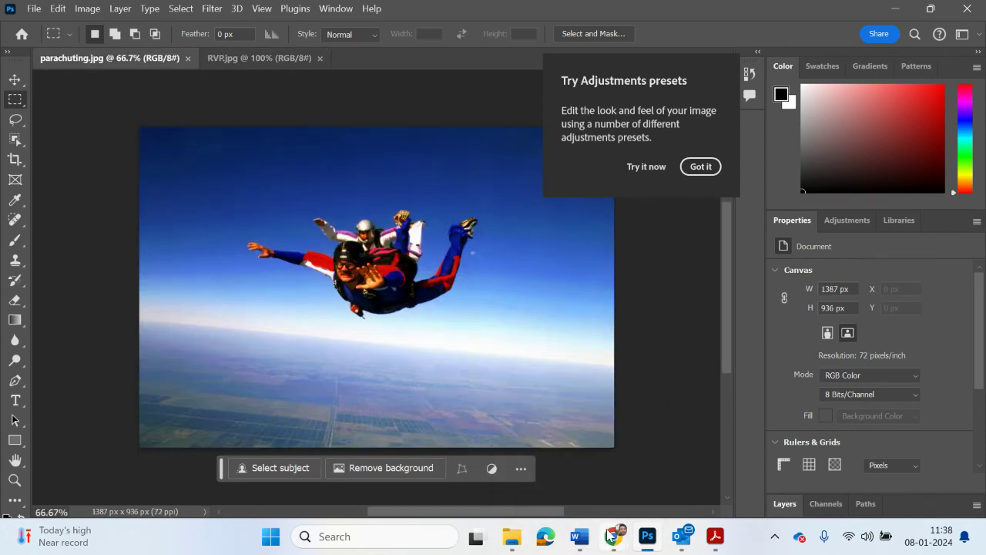
click(715, 536)
scroll(606, 428, down, 3)
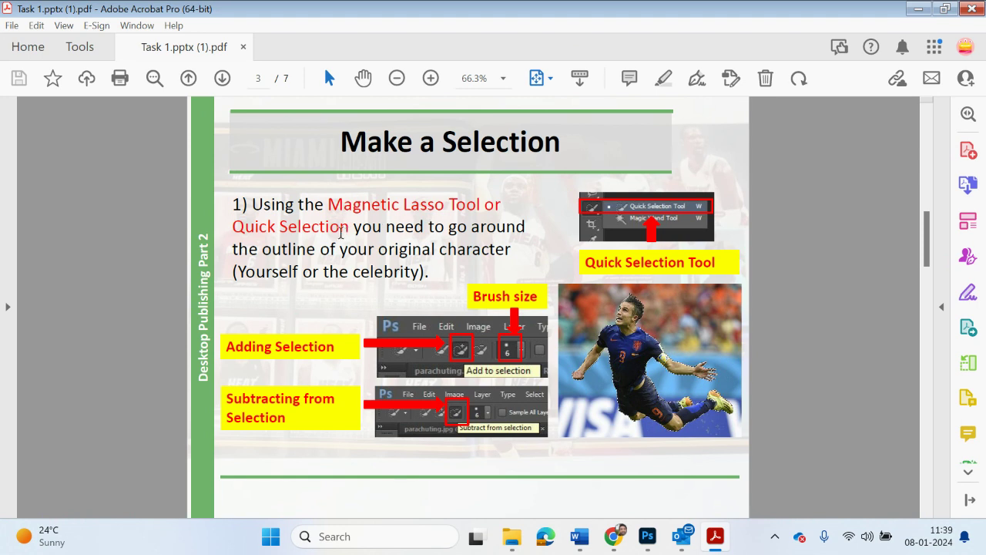
click(648, 536)
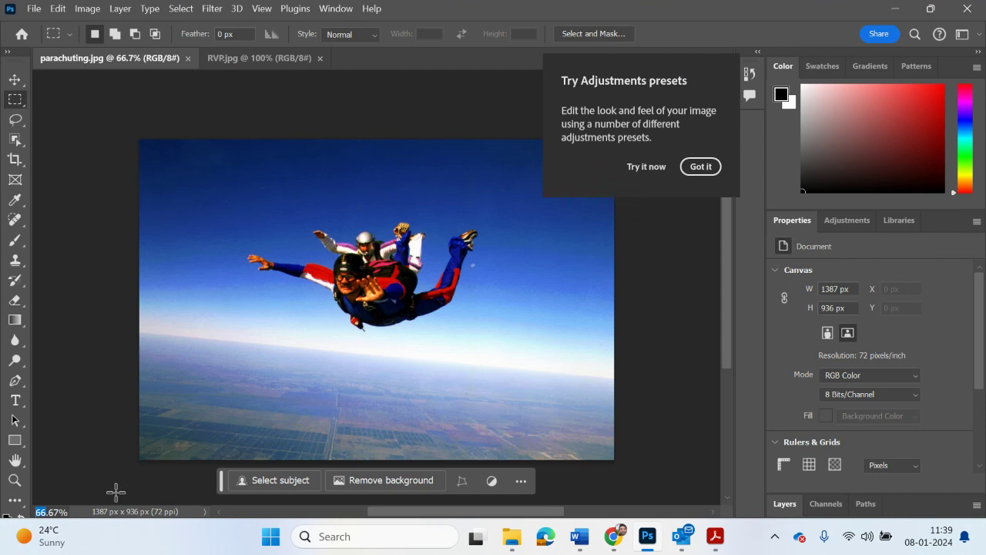
Step: Magnify parachuting.jpg to about 400% and 800% for inspection, then reduce the view to about 75%
drag(35, 513, 104, 537)
text(400)
key(Return)
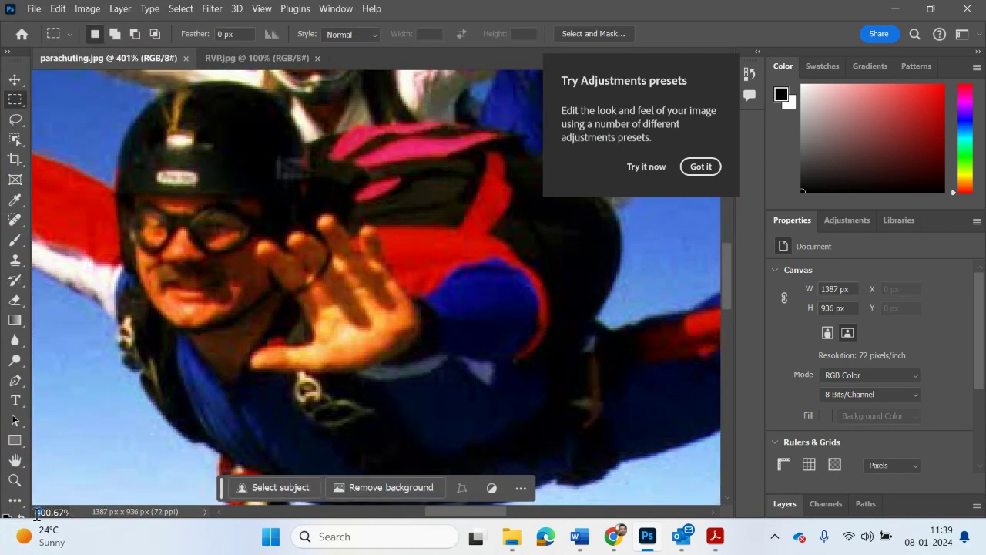
key(Return)
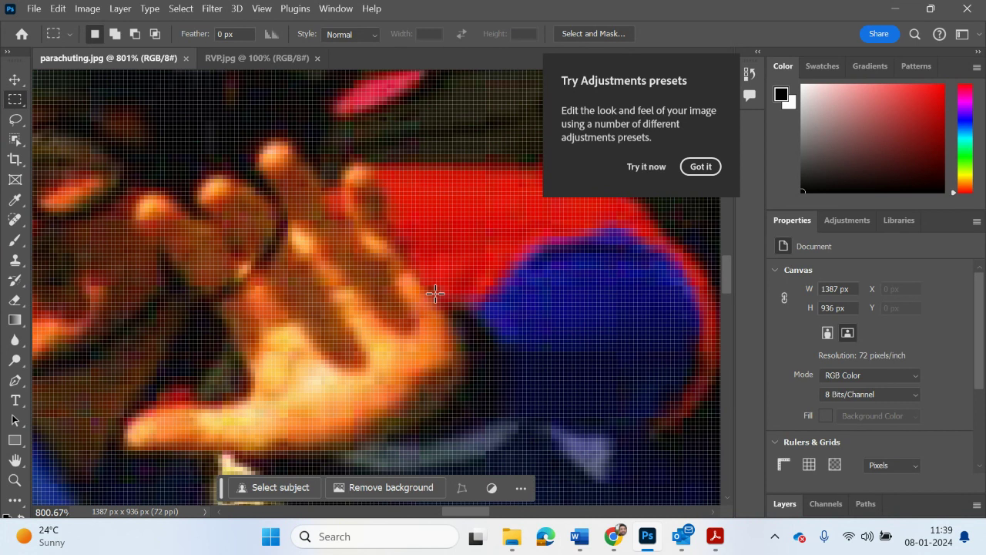
click(33, 512)
text(75)
key(Return)
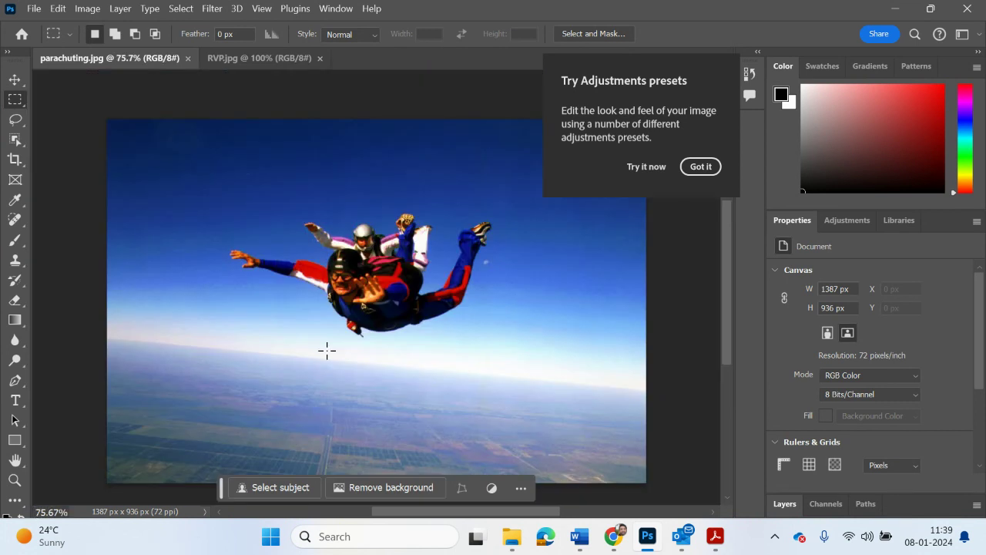
Step: Bring up RVP.jpg and choose the Magnetic Lasso Tool after viewing the available lasso and quick selection tools
click(273, 62)
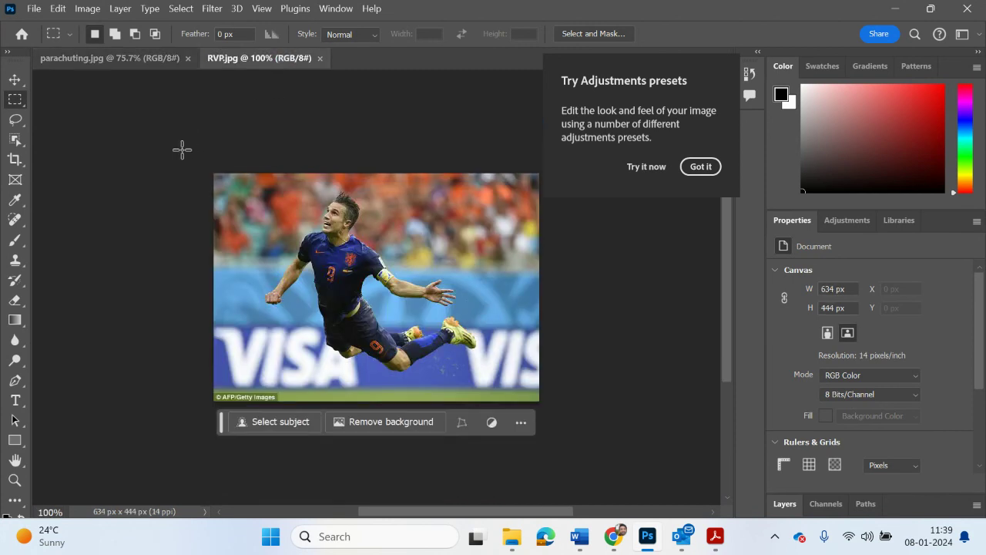
click(17, 126)
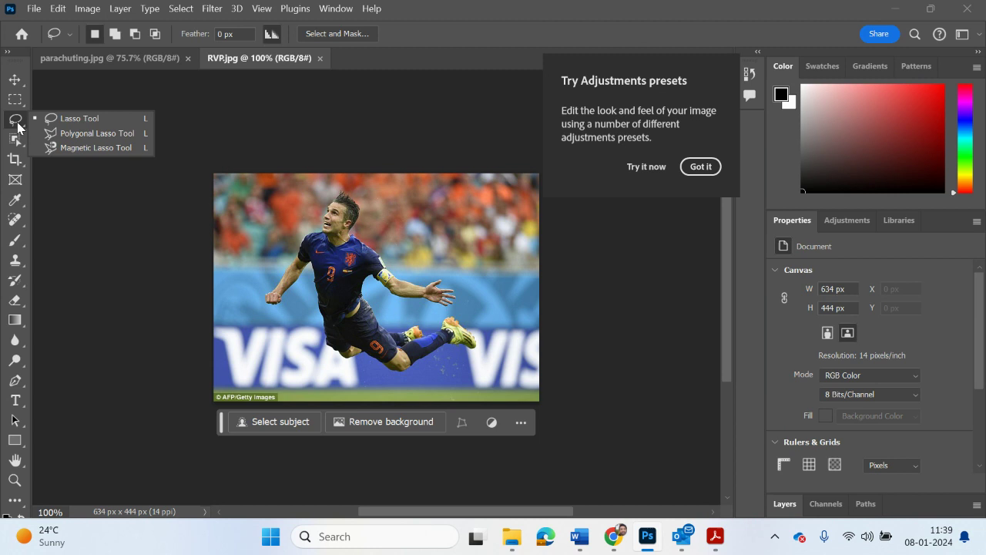
click(18, 142)
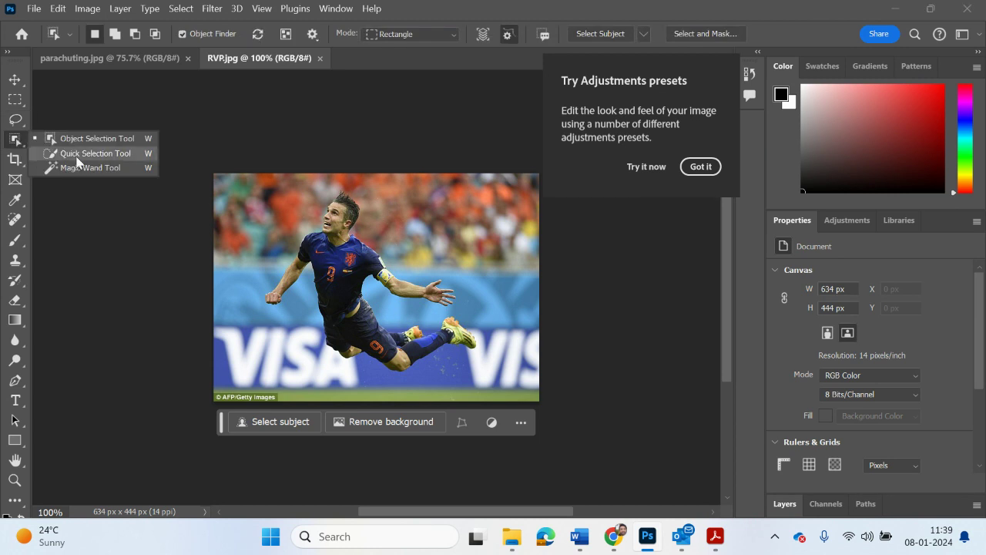
click(16, 119)
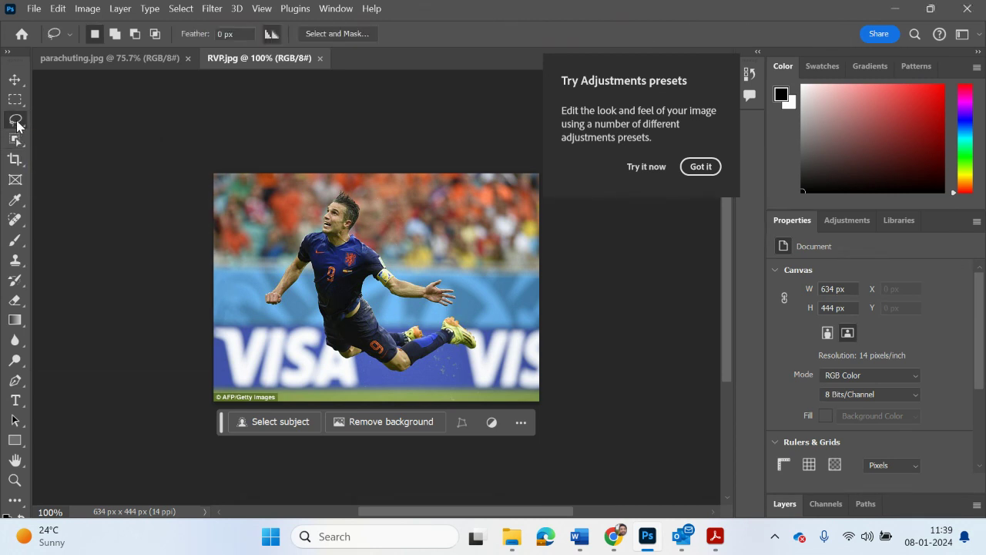
click(16, 120)
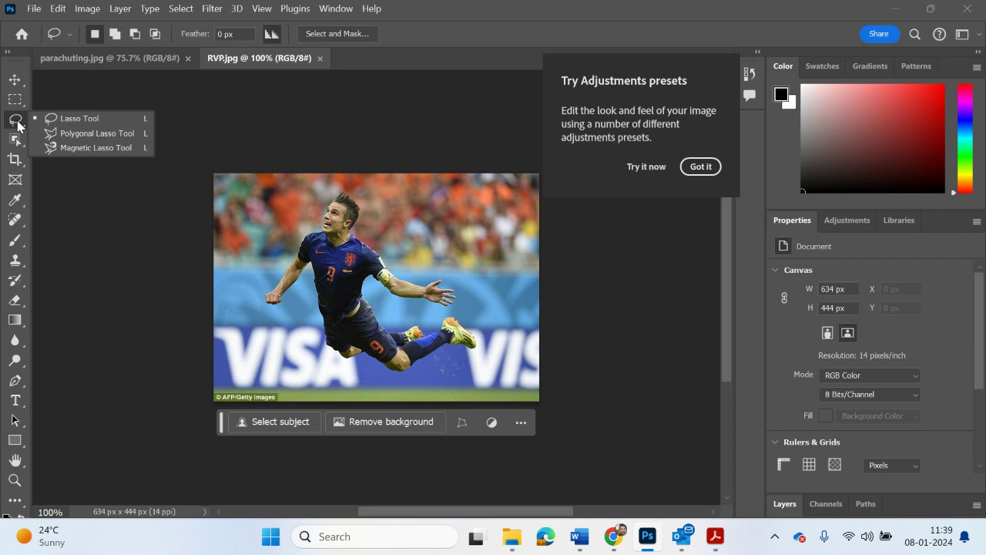
click(73, 148)
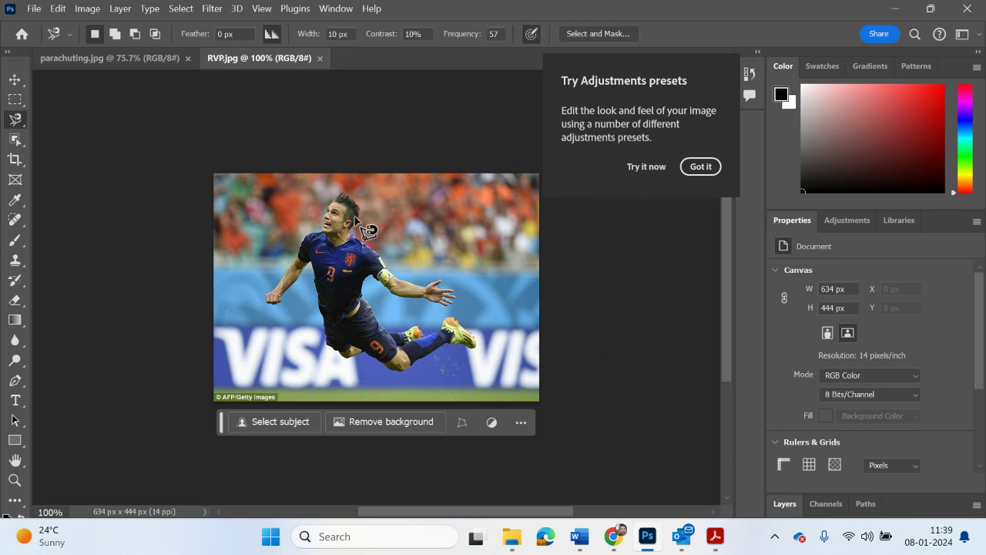
Step: Review the selection tool instructions in the Task 1 PDF in Acrobat at 100%, then return to Photoshop
click(715, 536)
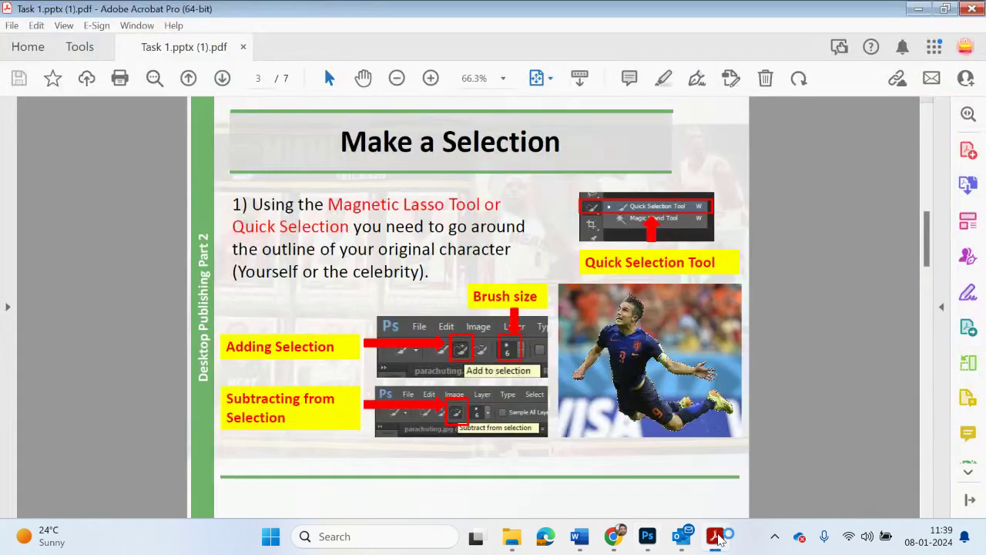
click(431, 78)
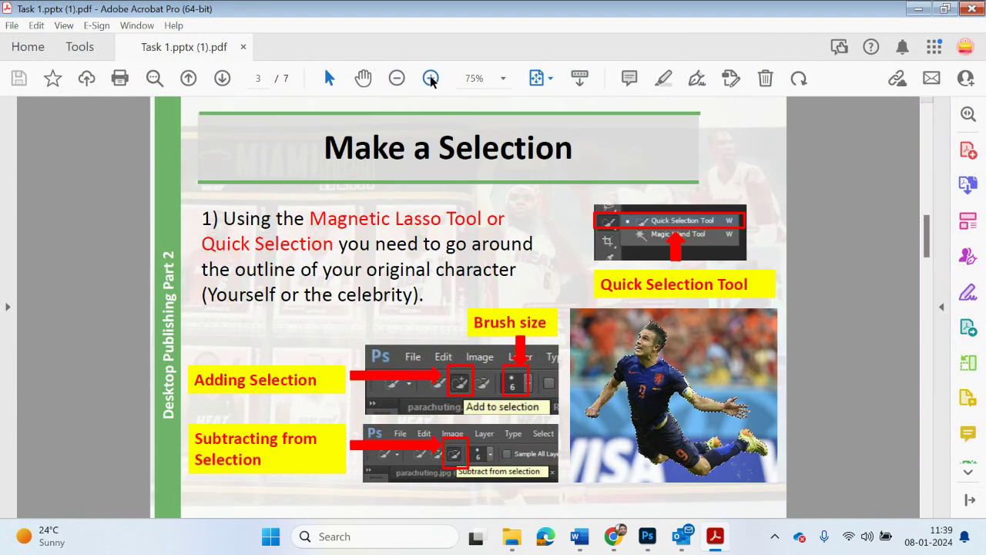
click(431, 77)
scroll(584, 242, down, 3)
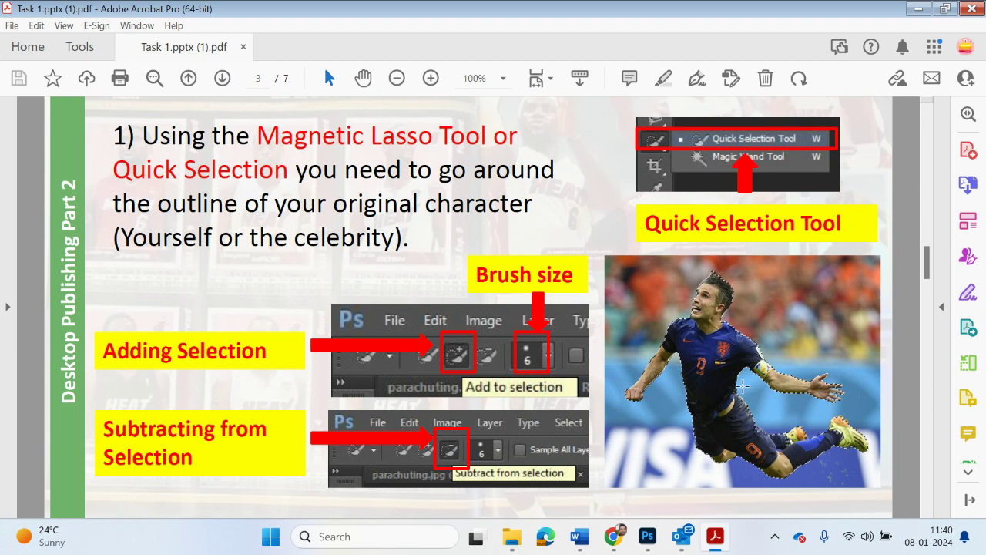
mouse_move(724, 422)
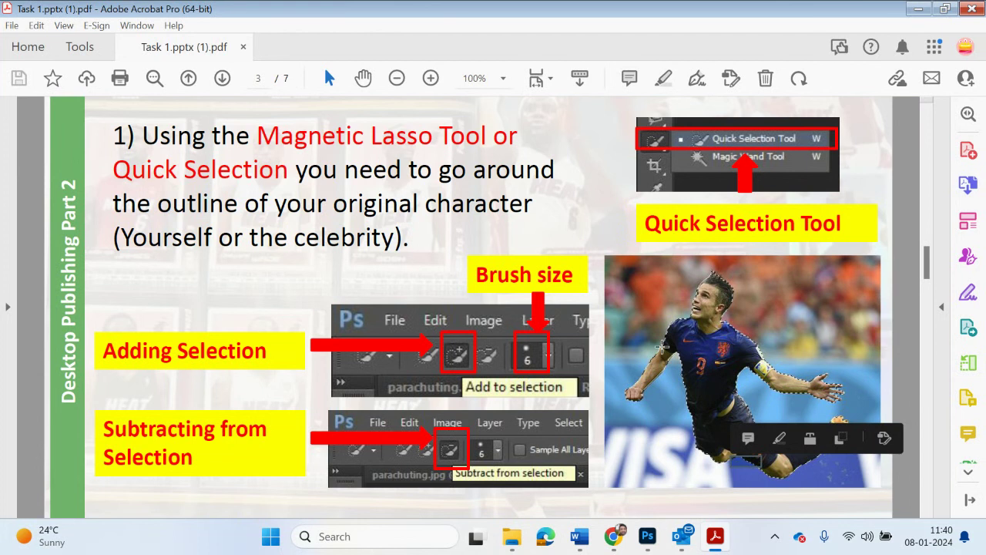
click(717, 537)
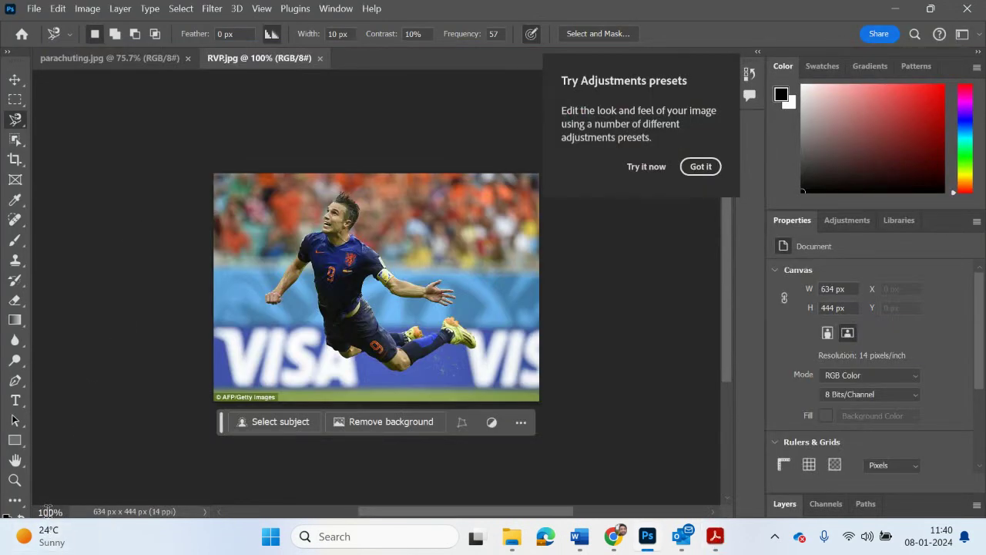
Step: Trace a closed selection around the whole footballer in RVP.jpg with the Magnetic Lasso Tool
text(5)
key(Return)
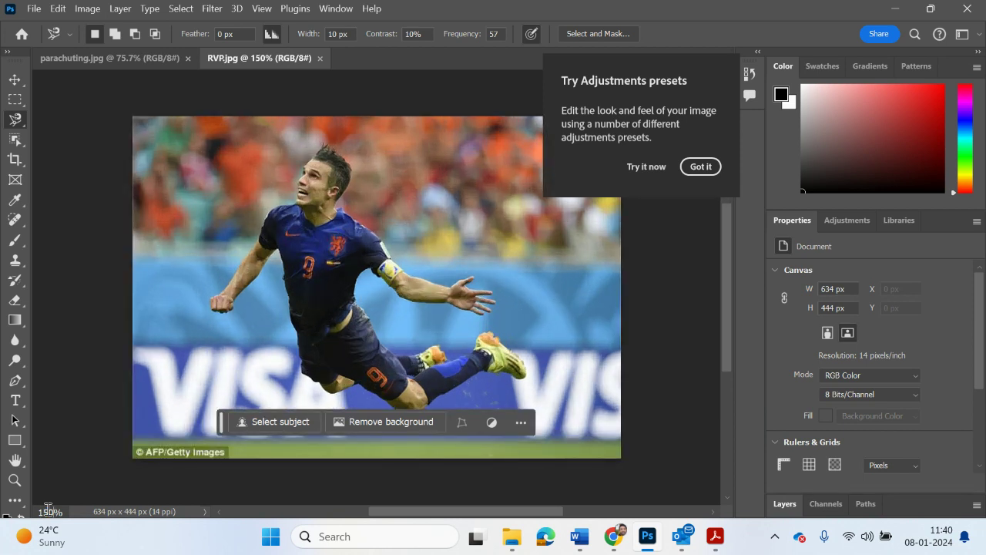
mouse_move(103, 520)
text(200)
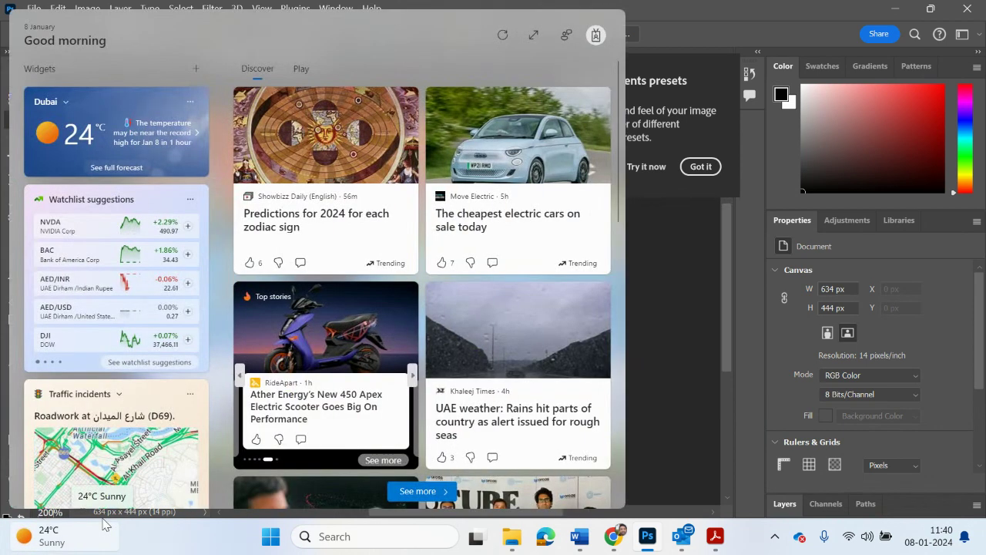
key(Return)
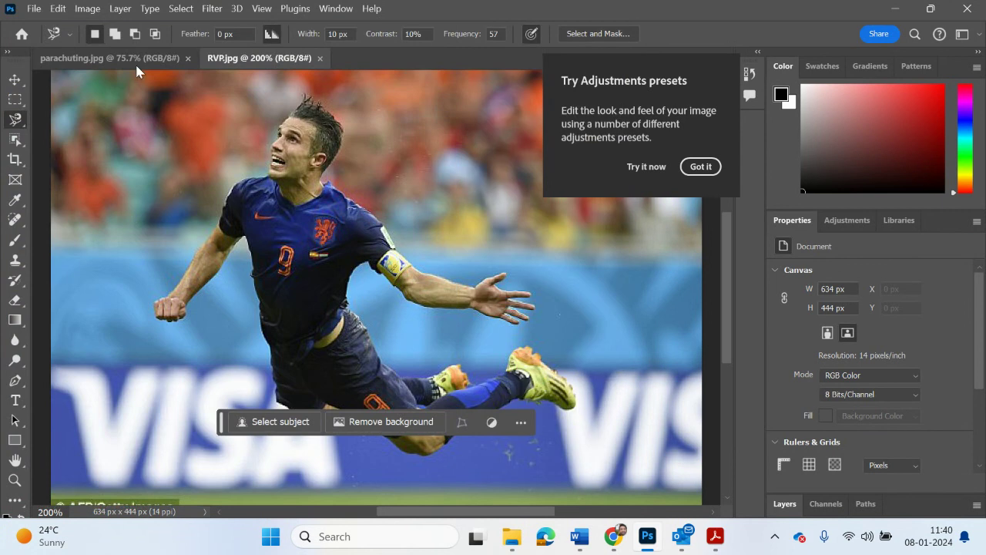
right_click(14, 120)
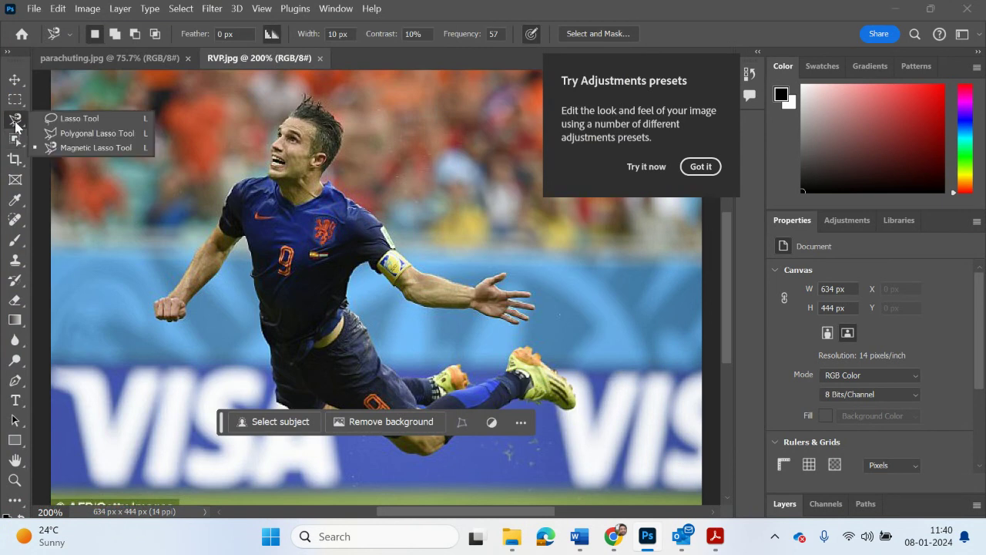
click(91, 149)
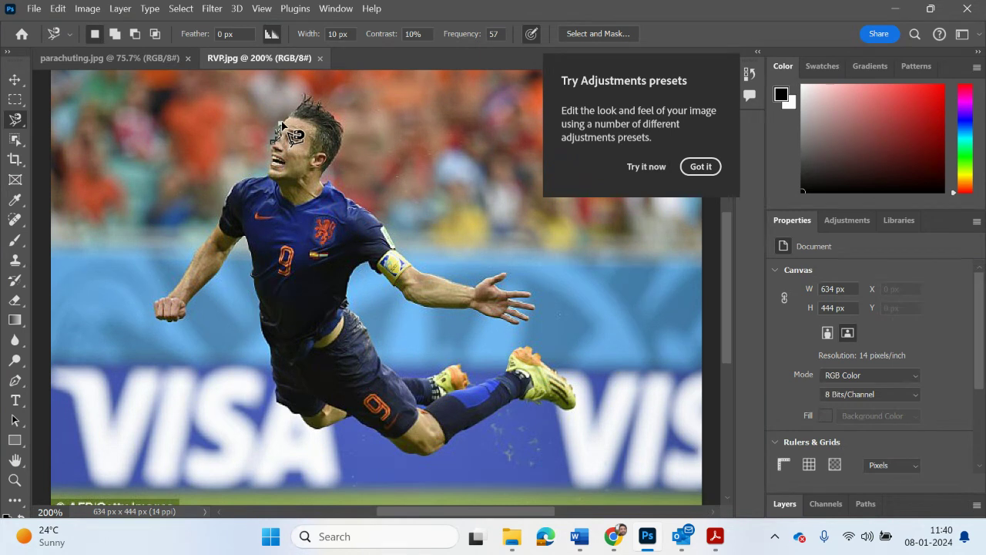
click(305, 101)
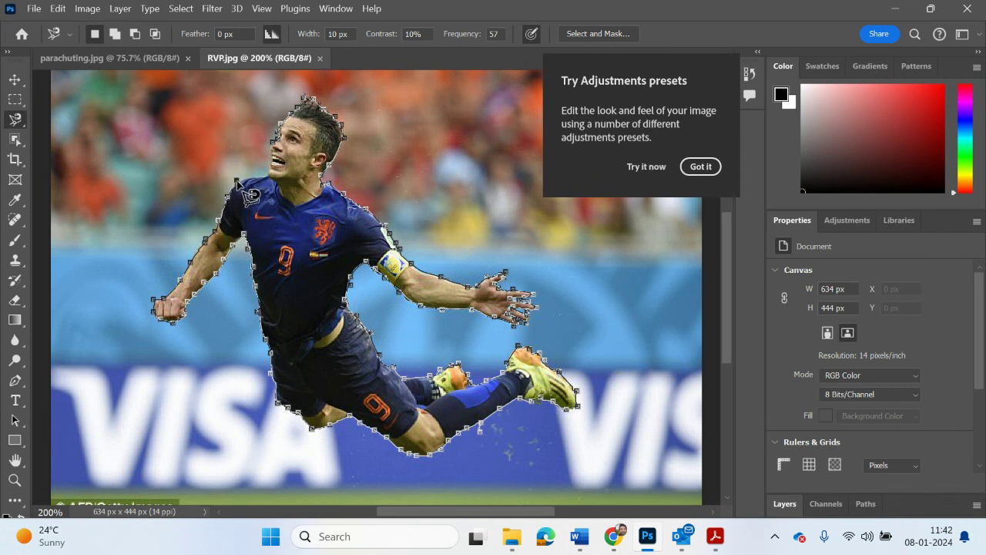
click(285, 157)
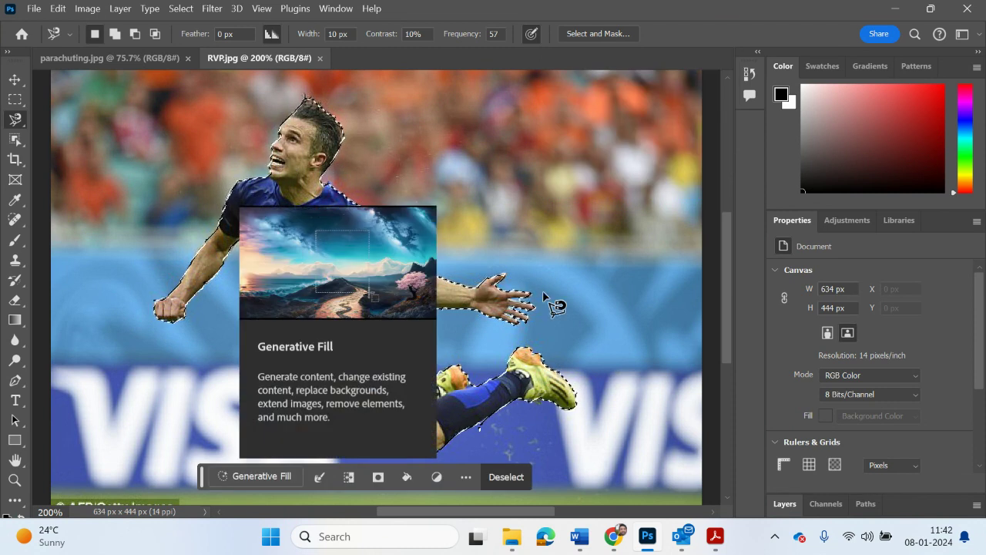
Step: Copy the selected footballer and paste it onto a new layer in RVP.jpg
click(58, 9)
click(110, 105)
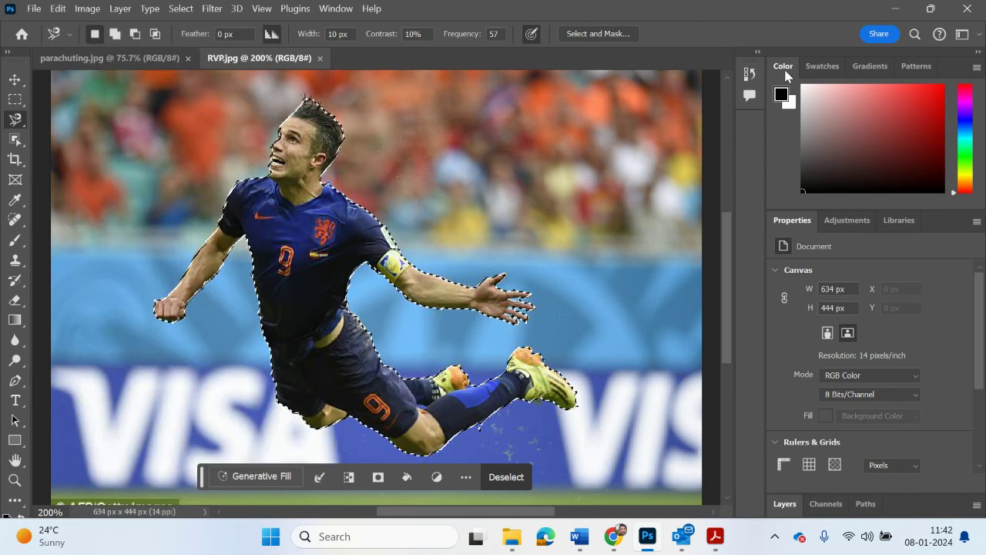
click(787, 504)
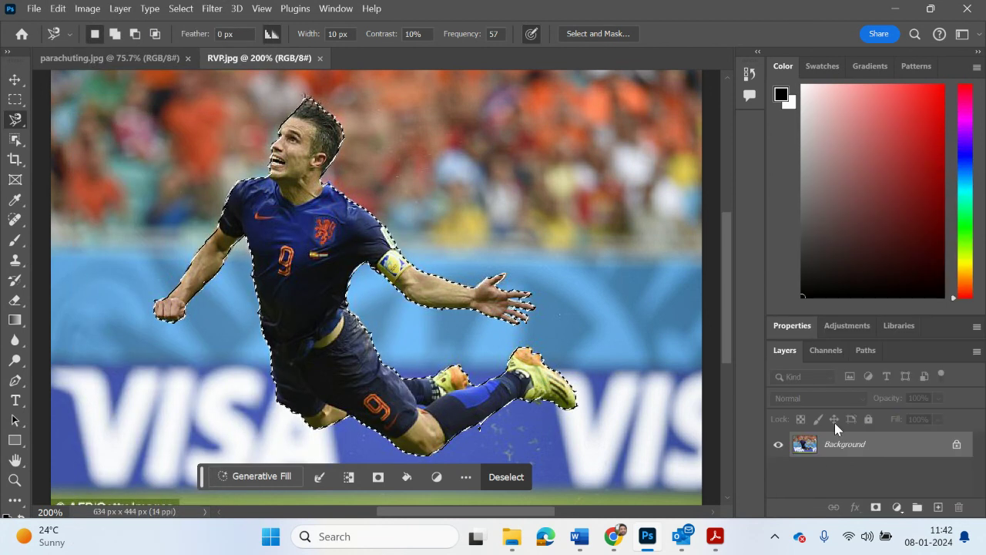
click(58, 9)
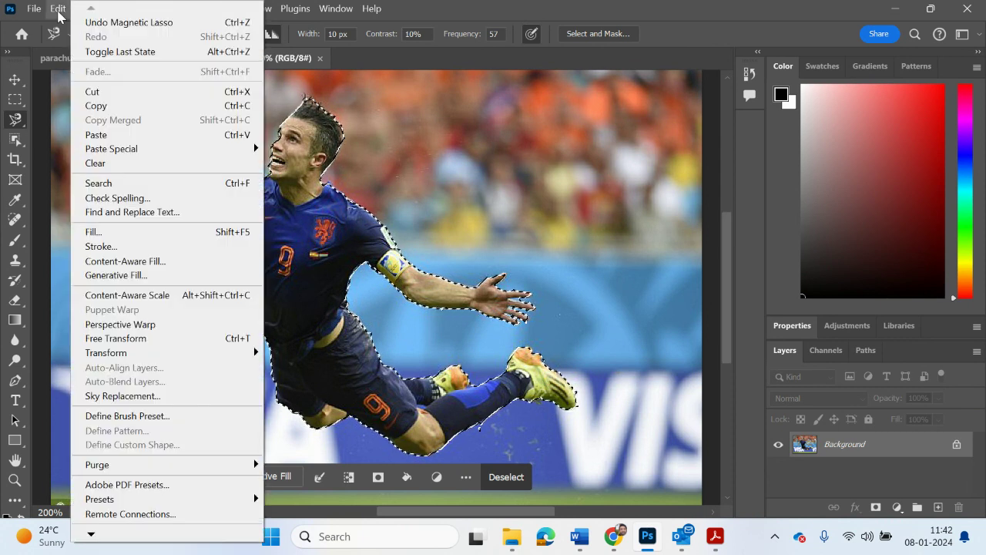
click(108, 135)
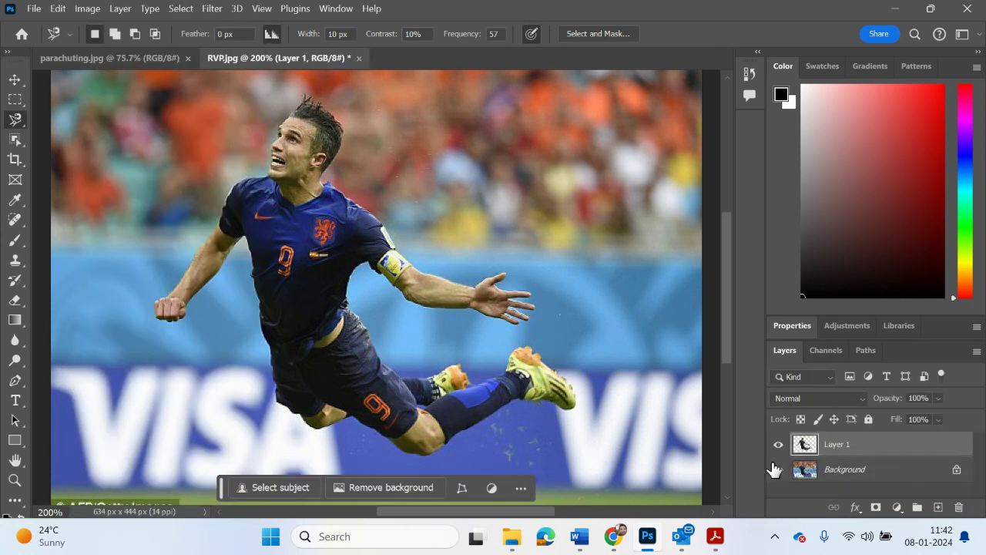
Step: Hide the Background layer and switch to the Move tool, examining the edges of the cut-out footballer
click(777, 469)
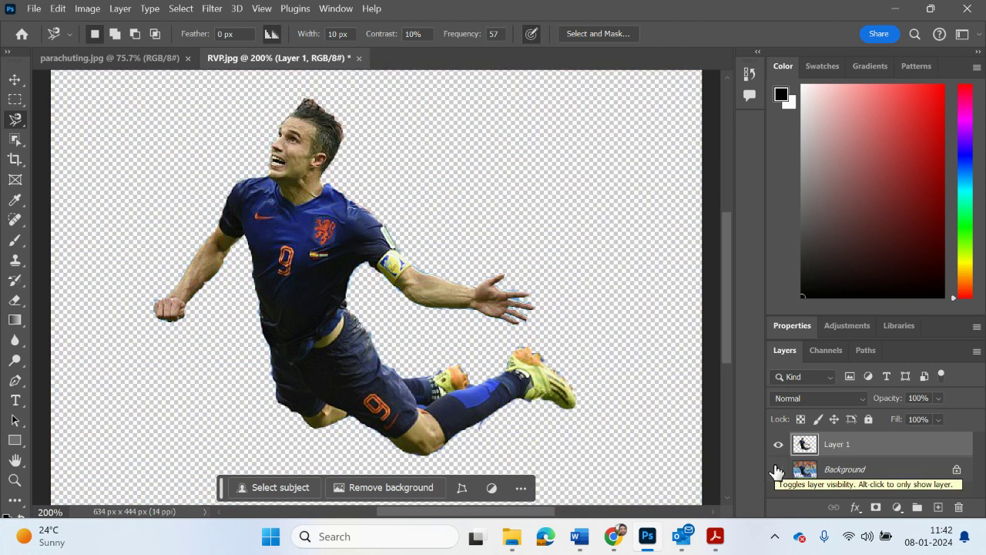
scroll(522, 386, up, 2)
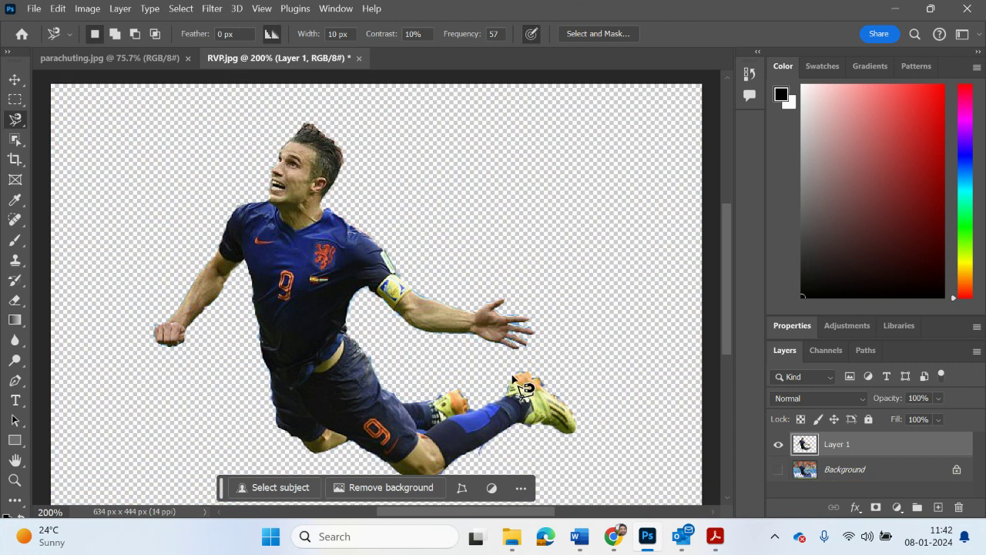
scroll(523, 387, down, 1)
click(15, 78)
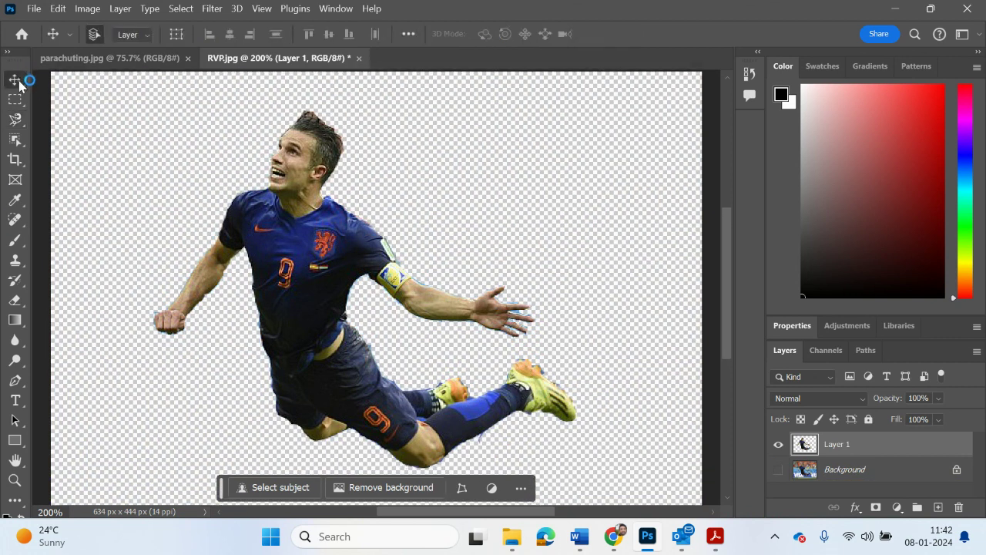
scroll(419, 232, up, 3)
scroll(419, 232, down, 2)
click(420, 232)
scroll(420, 232, up, 3)
scroll(419, 232, down, 3)
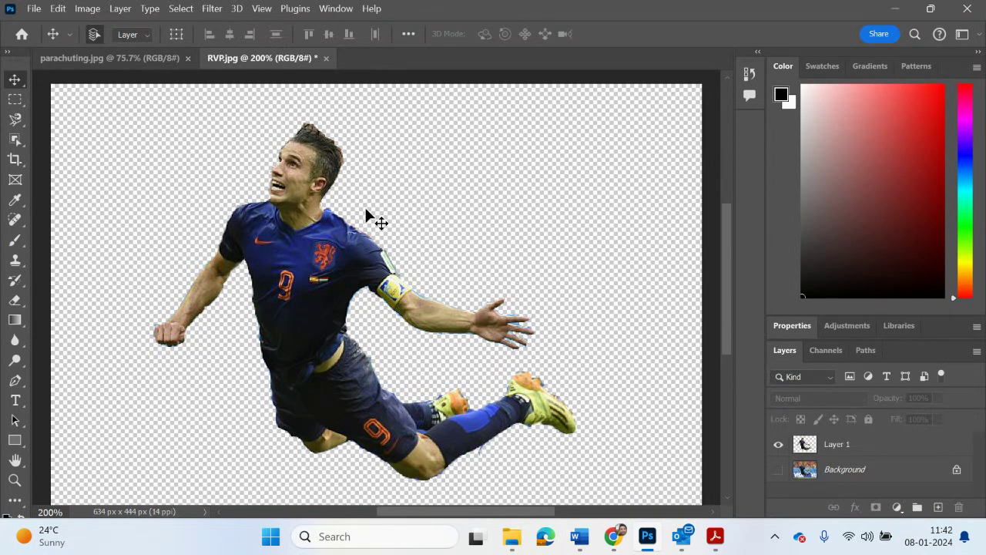
Step: Delete the Background layer from RVP.jpg, keeping only the footballer's layer
click(806, 473)
click(959, 507)
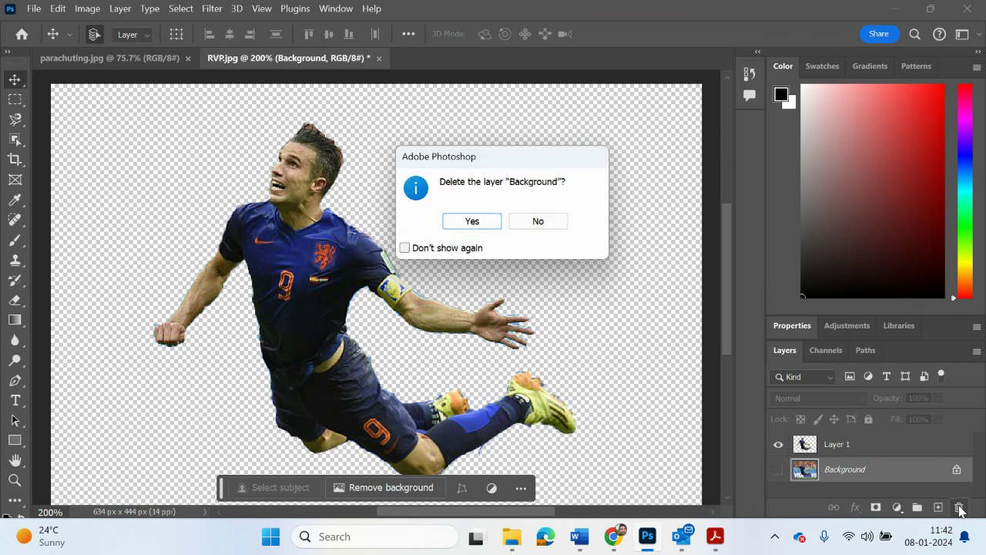
click(495, 224)
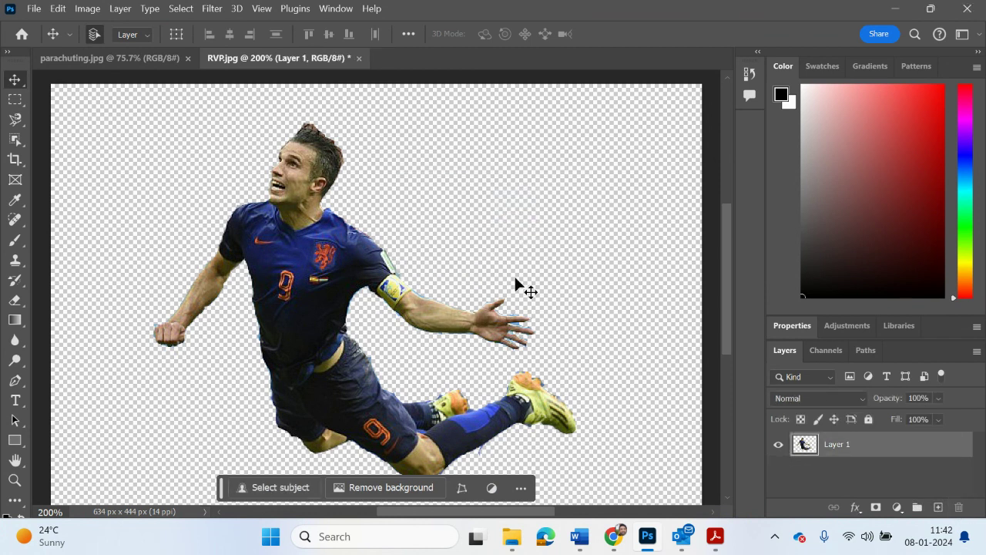
scroll(561, 324, down, 1)
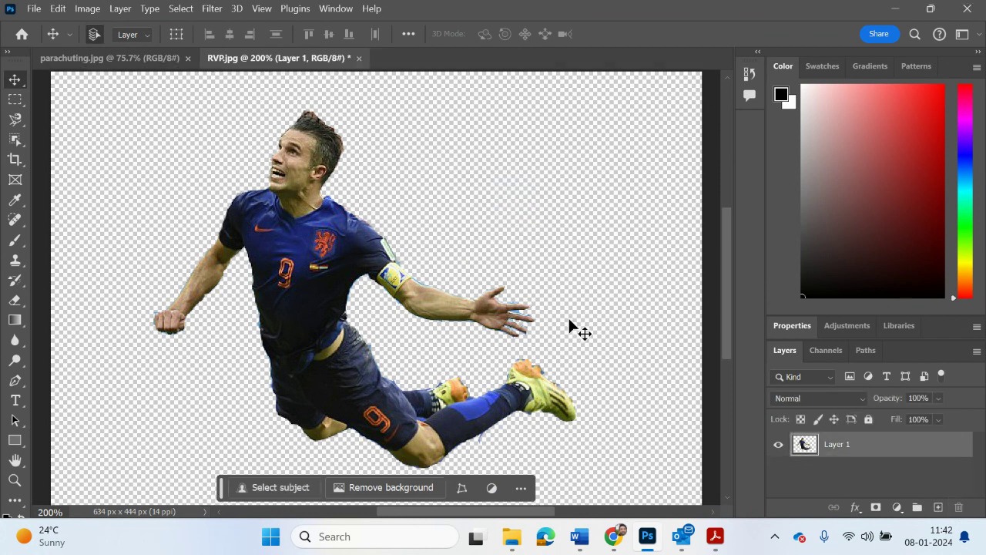
Step: Undo the deletion of the Background layer in RVP.jpg
key(ctrl+z)
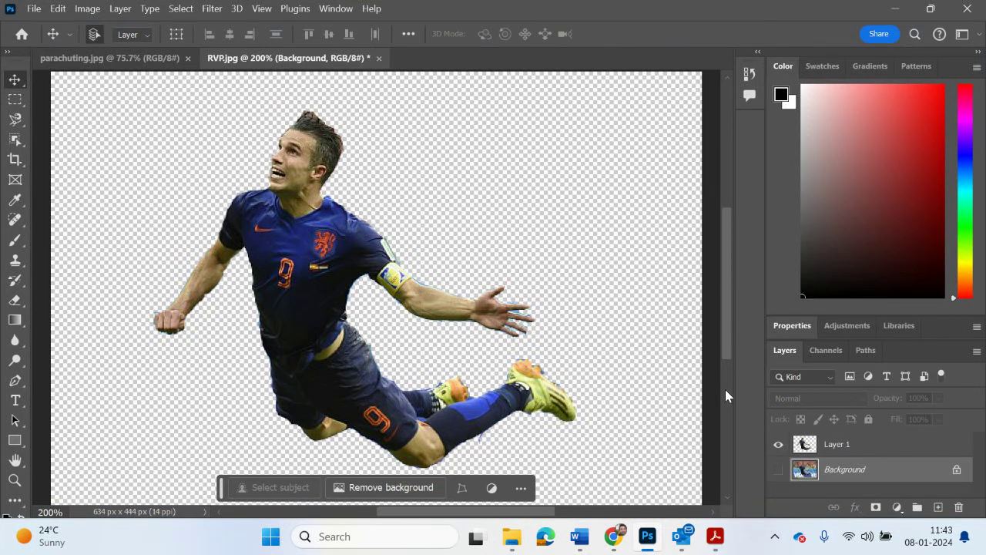
Step: Try erasing the fringe under the outstretched forearm on Layer 1 with a 31 px Eraser at 26% hardness, and undo the stroke
click(15, 480)
drag(432, 344, 515, 262)
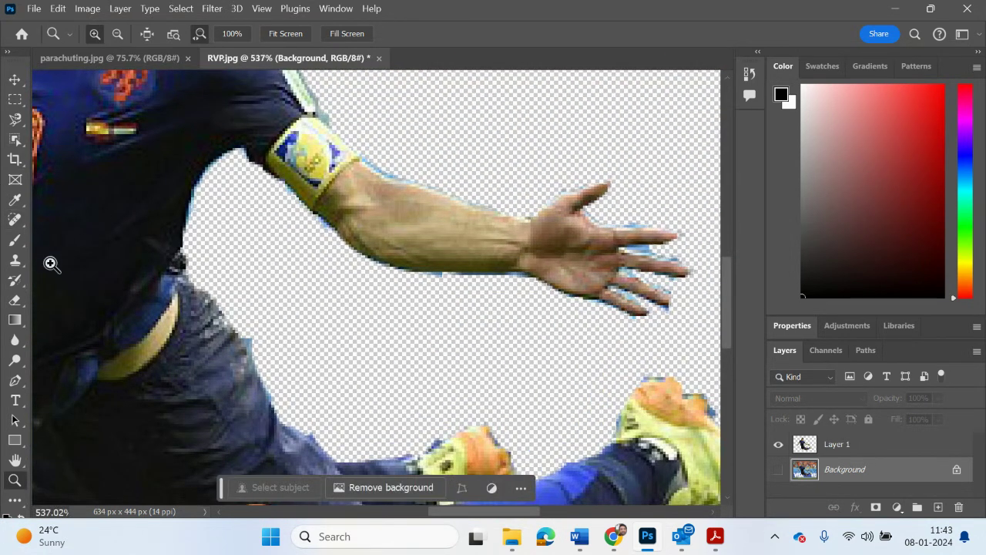
click(21, 305)
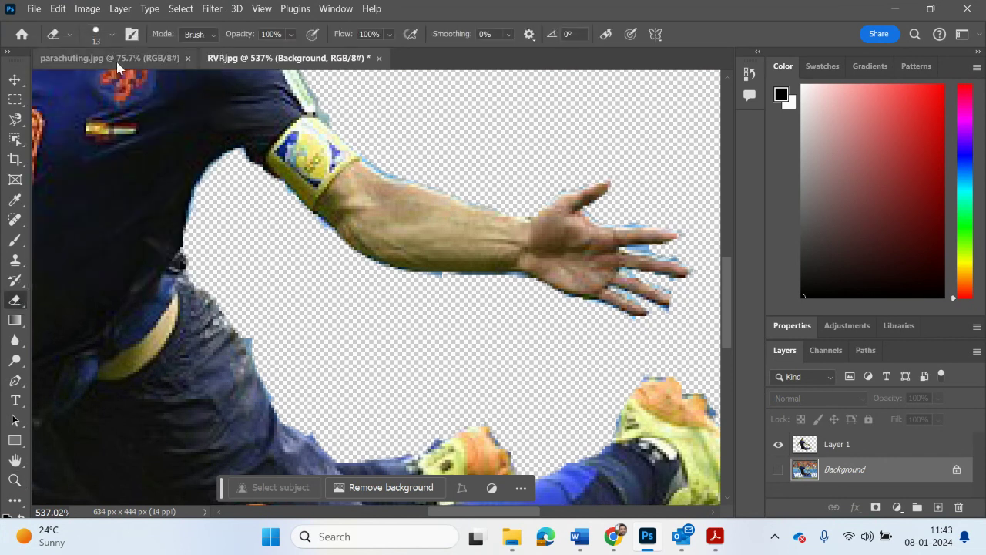
click(114, 35)
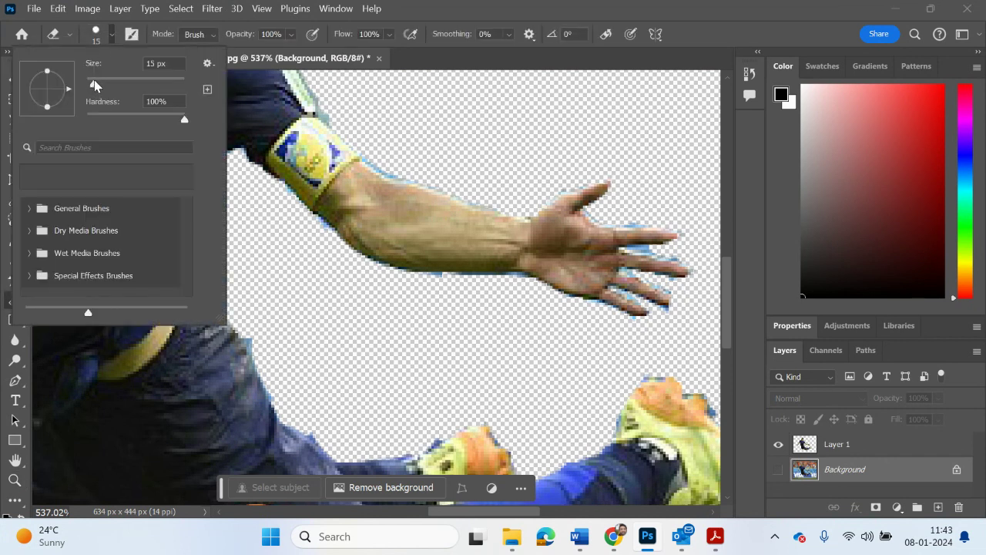
drag(102, 85, 101, 84)
click(113, 122)
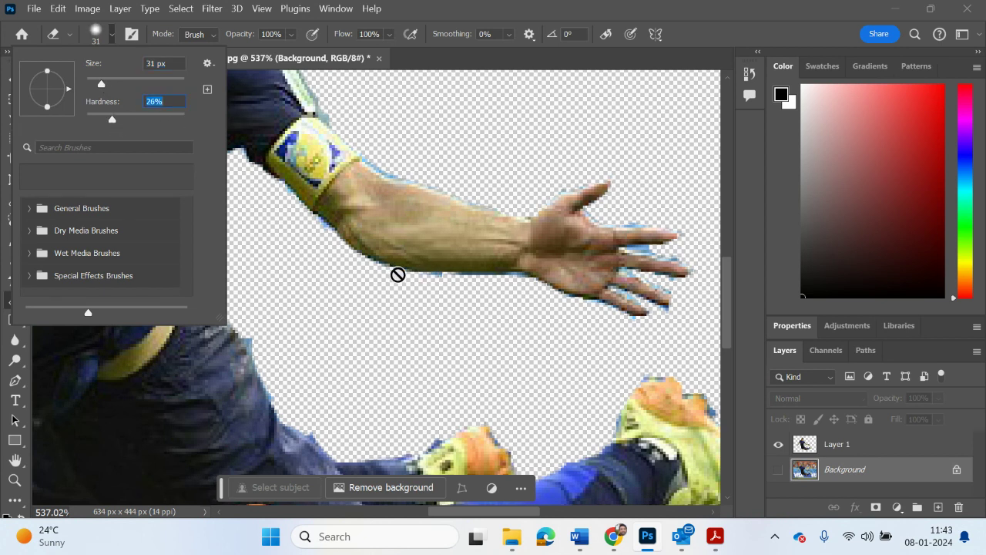
click(831, 436)
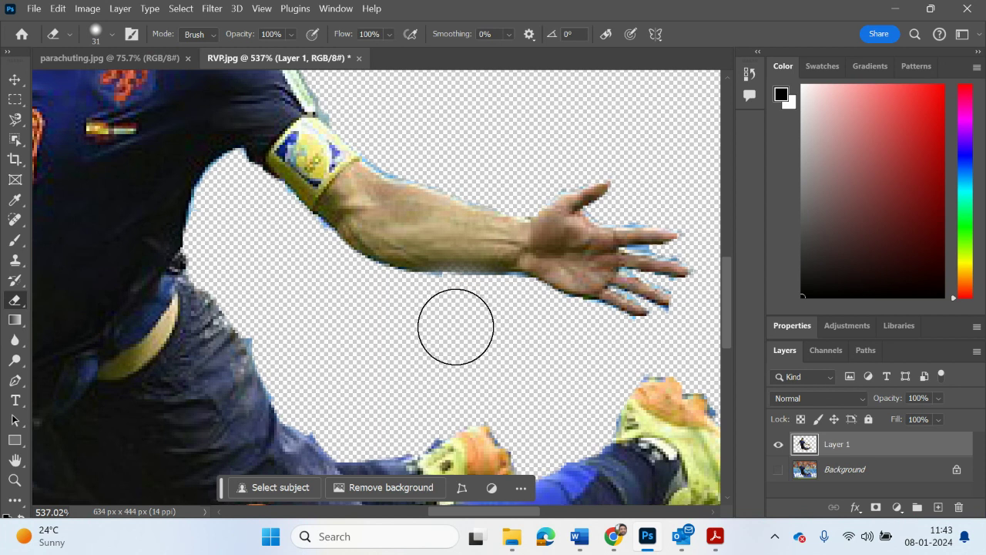
key(ctrl+z)
Step: Erase the leftover background fringe along the underside of the outstretched forearm on Layer 1 with a 12 px Eraser
click(111, 35)
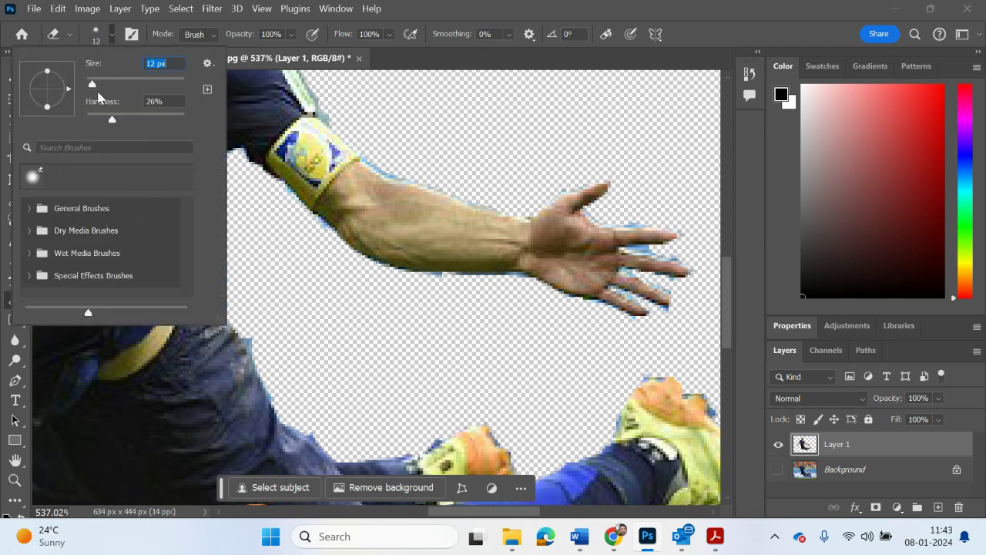
drag(136, 123, 136, 122)
drag(505, 288, 443, 291)
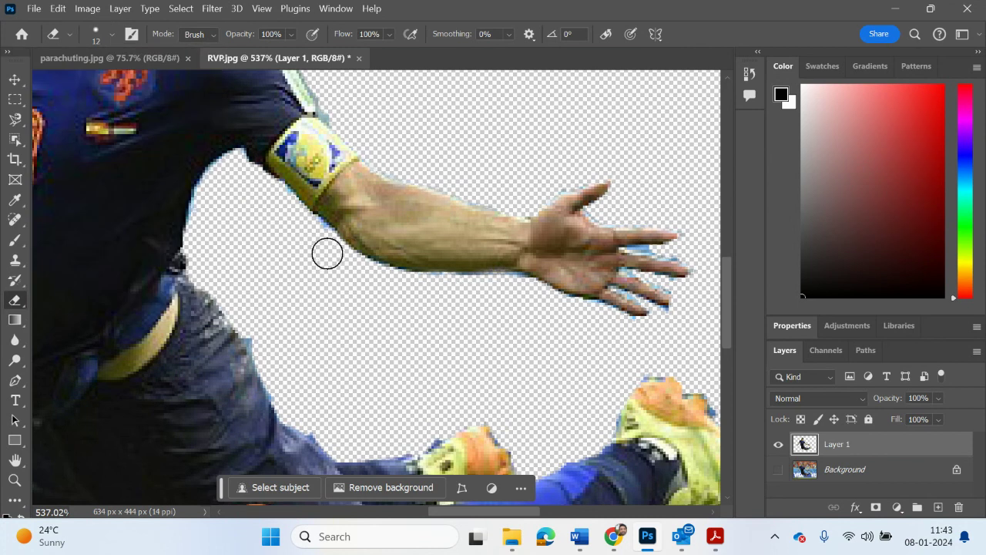
scroll(323, 311, down, 1)
scroll(322, 311, down, 6)
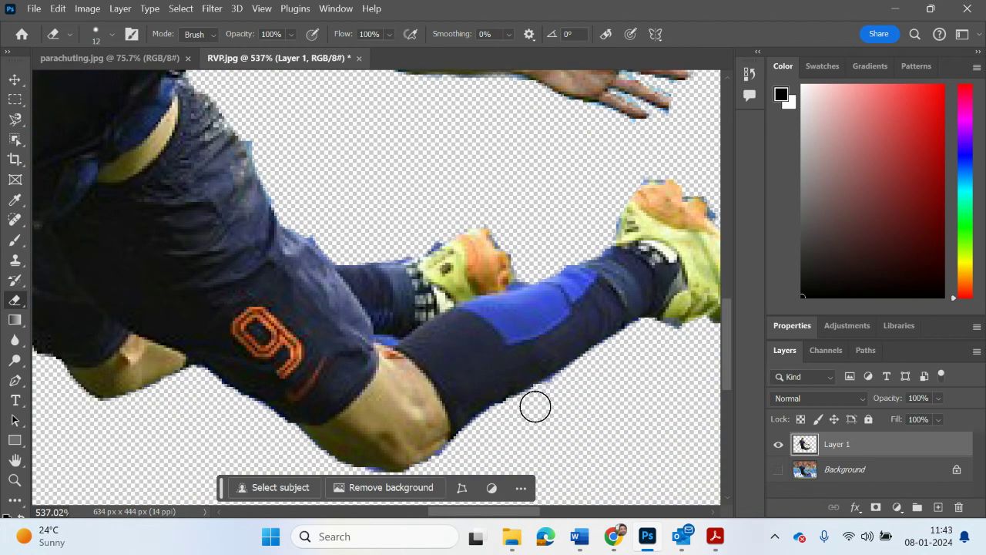
scroll(600, 376, up, 1)
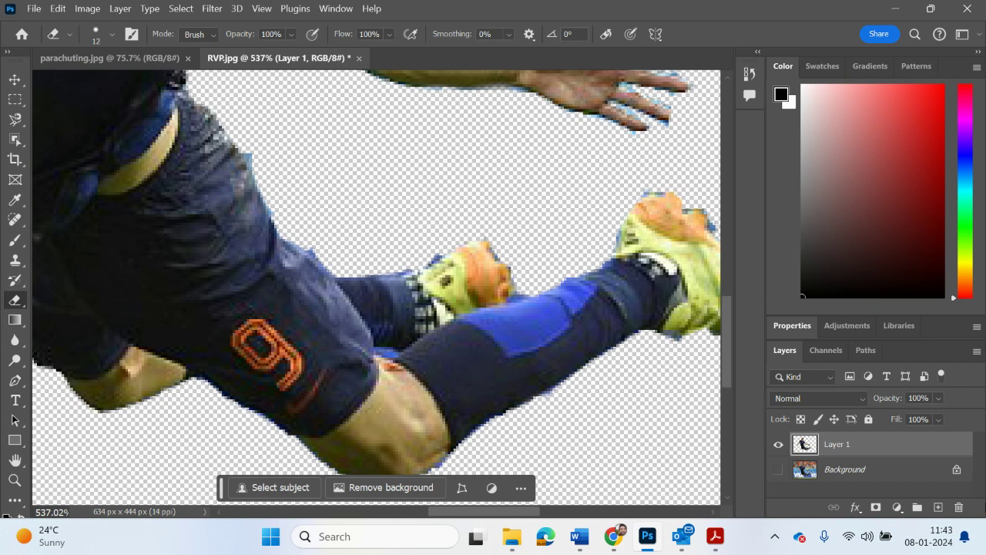
Step: Draw a rectangular marquee selection around the whole cut-out footballer in RVP.jpg
click(14, 480)
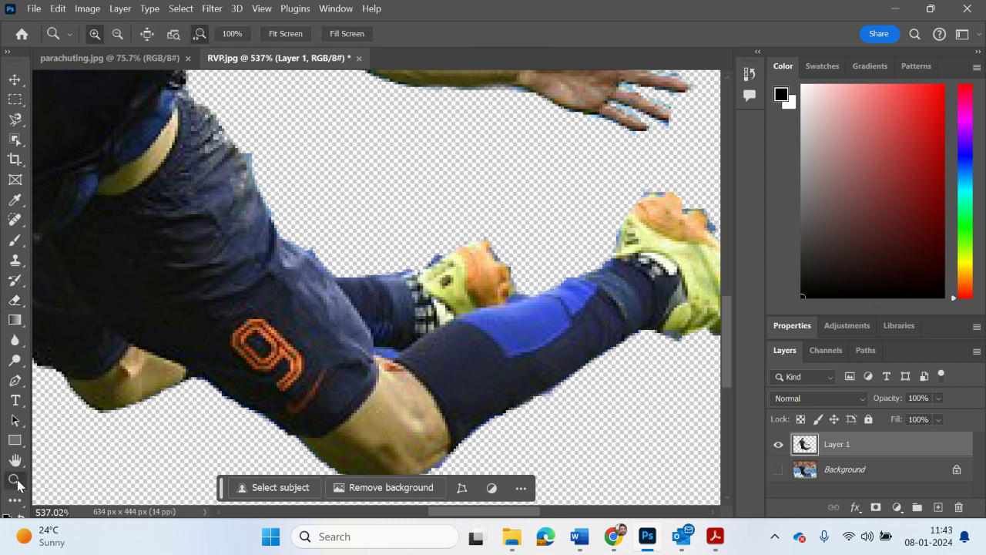
drag(269, 304, 221, 352)
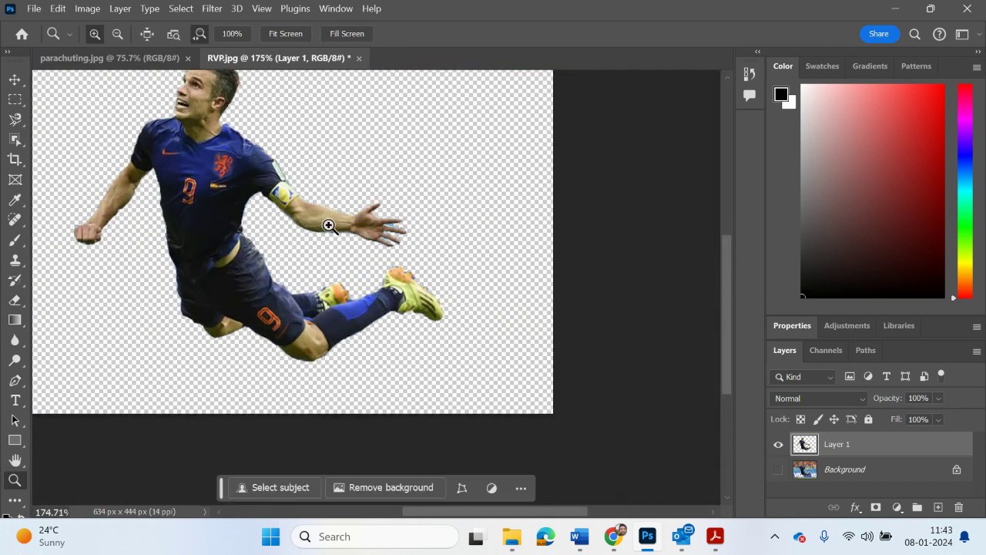
click(16, 80)
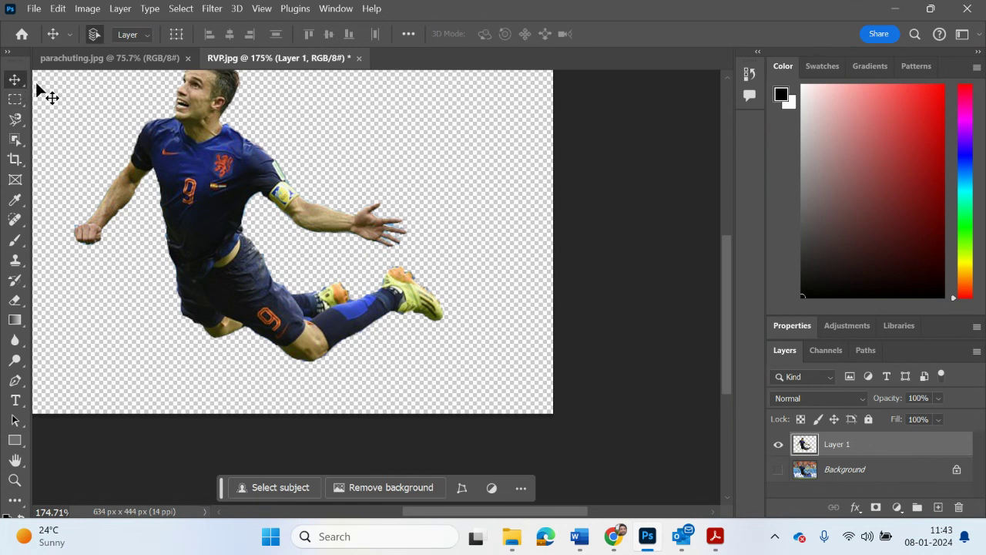
drag(78, 114, 115, 125)
scroll(375, 170, up, 1)
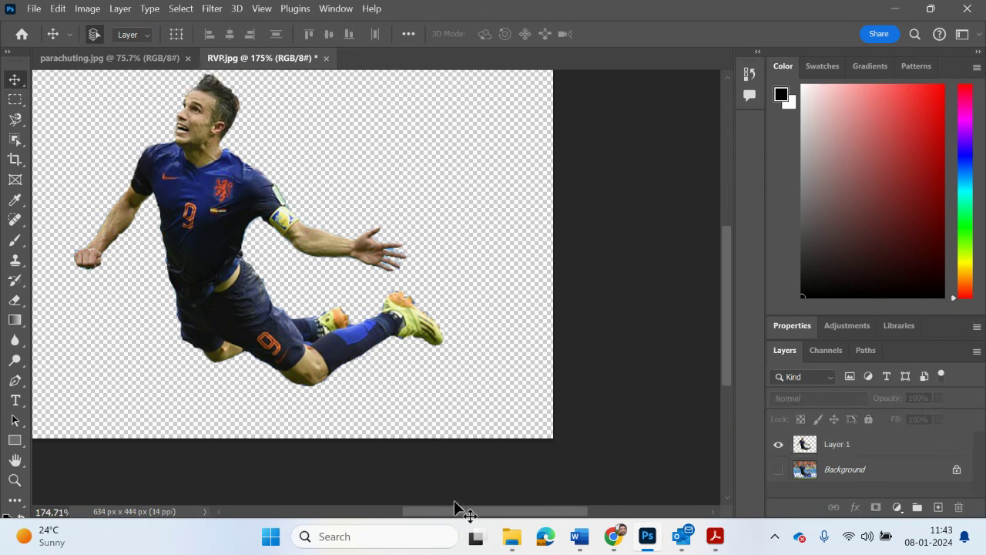
drag(460, 514, 429, 513)
scroll(401, 462, up, 1)
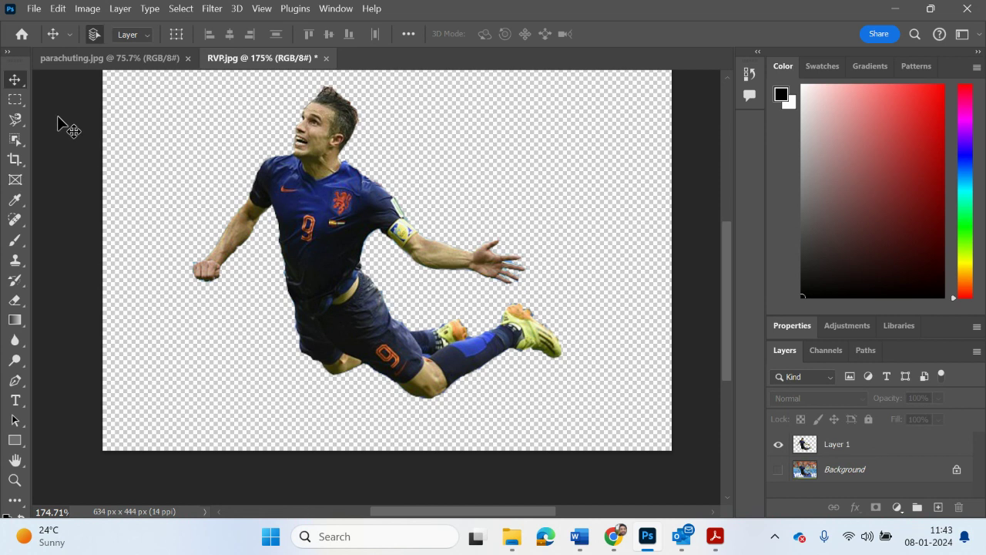
click(14, 98)
drag(152, 75, 632, 410)
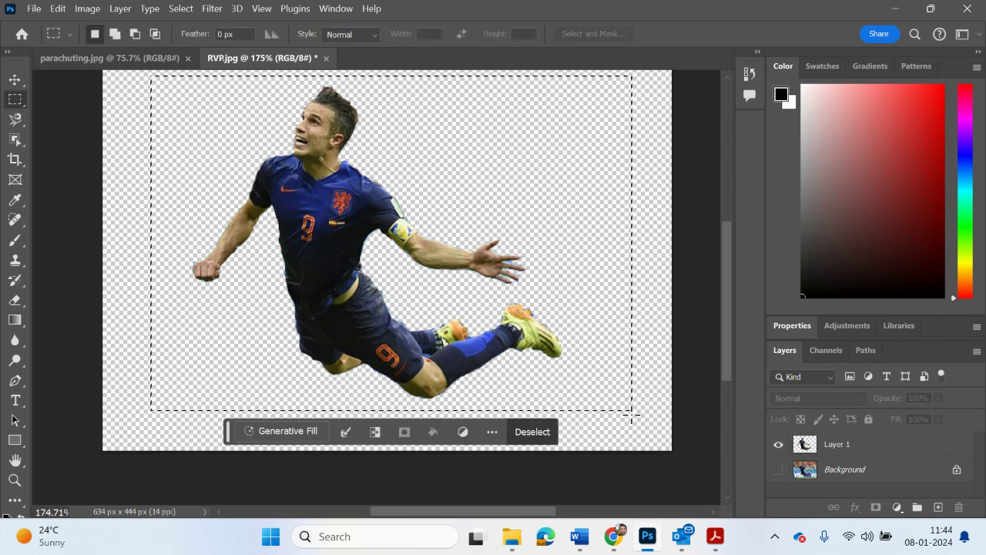
Step: Try pasting the copied footballer into parachuting.jpg, and undo the paste
click(160, 66)
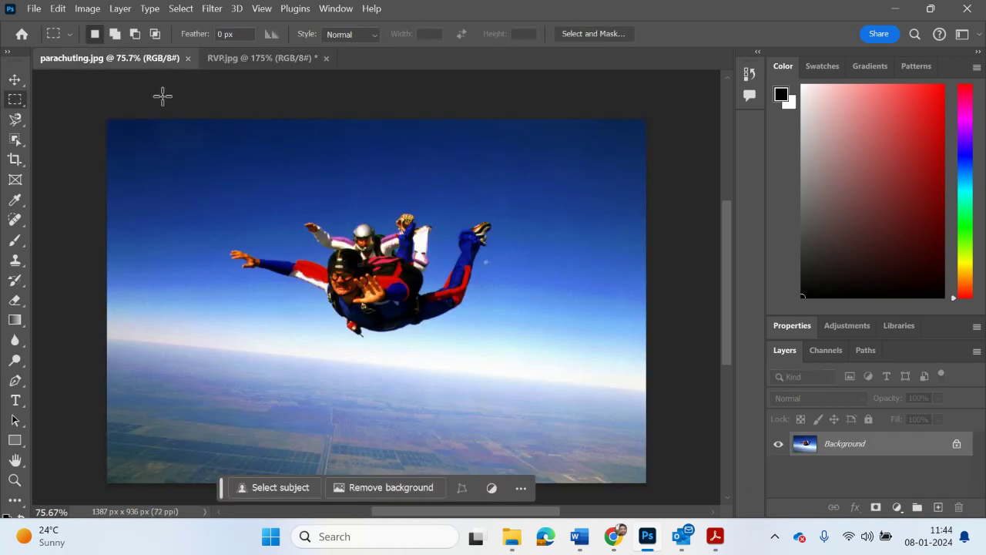
key(ctrl+v)
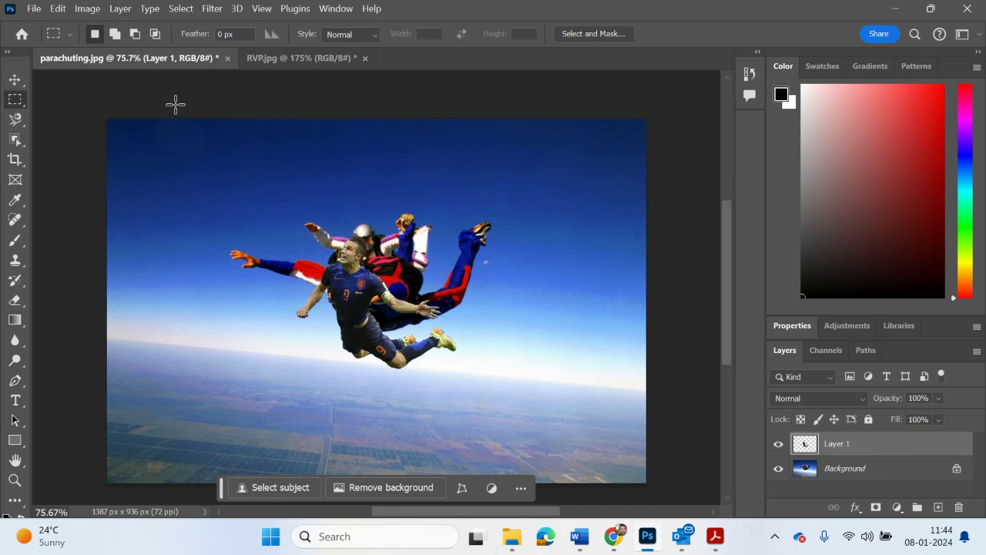
key(ctrl+z)
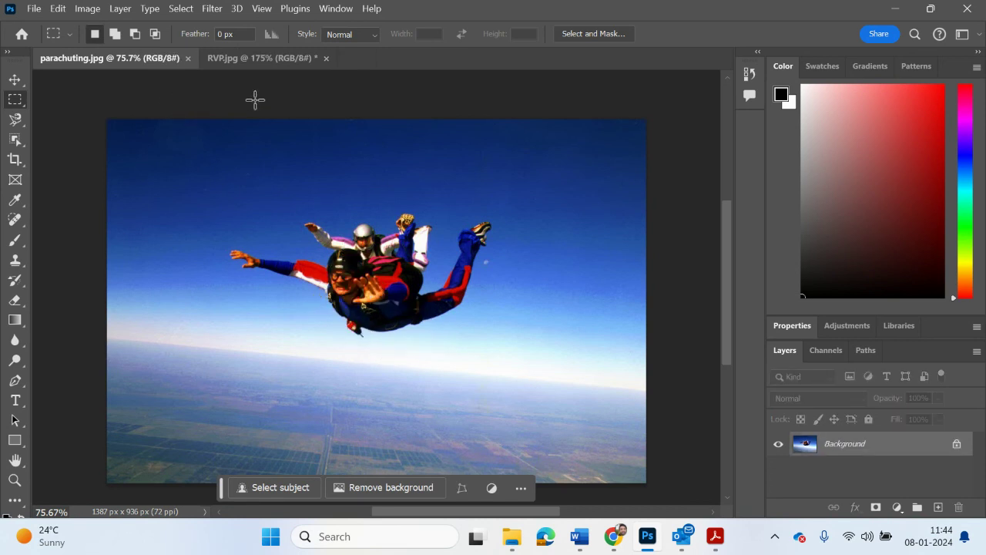
Step: Return to RVP.jpg and clear the rectangular selection around the footballer
click(275, 62)
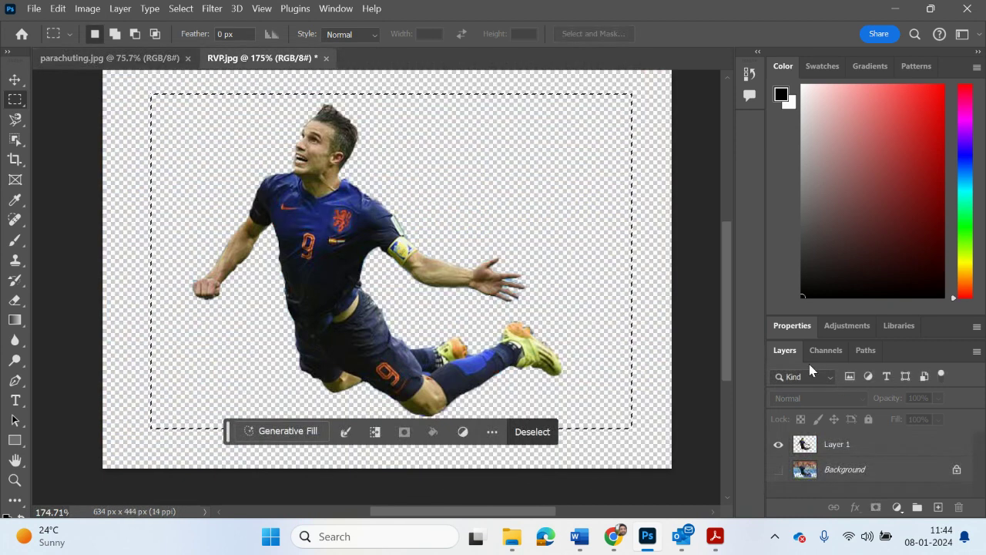
click(181, 9)
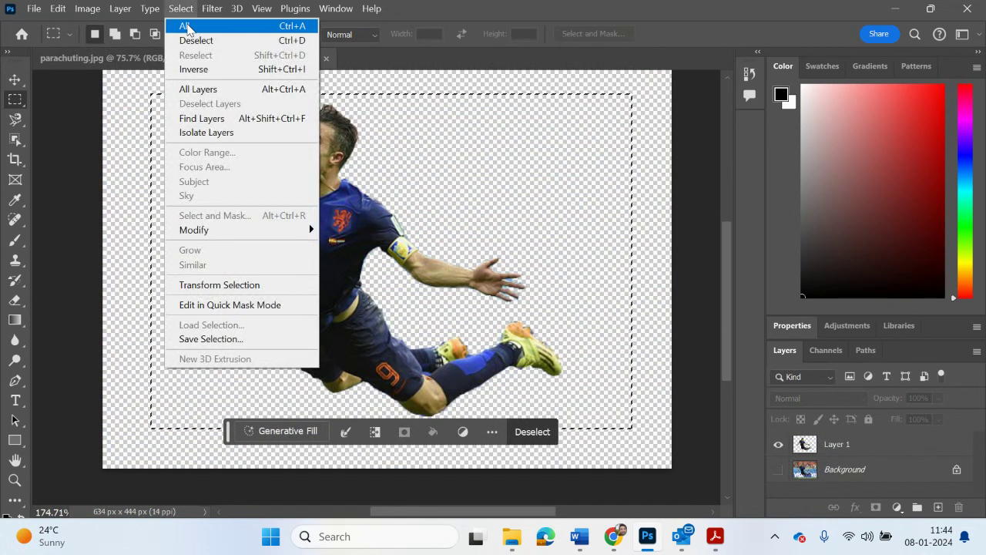
click(193, 37)
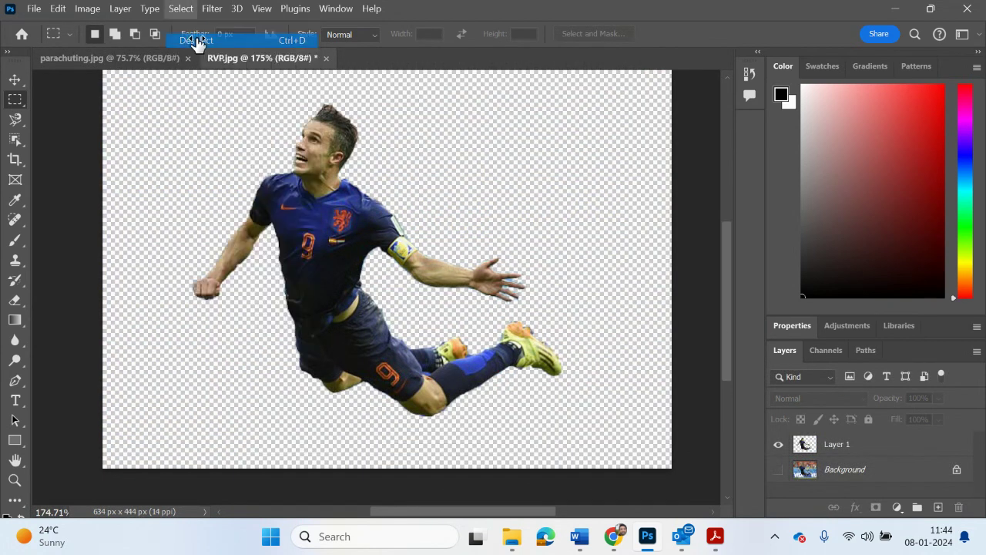
Step: Delete Layer 1 from RVP.jpg and unlock the Background layer
click(907, 451)
click(958, 509)
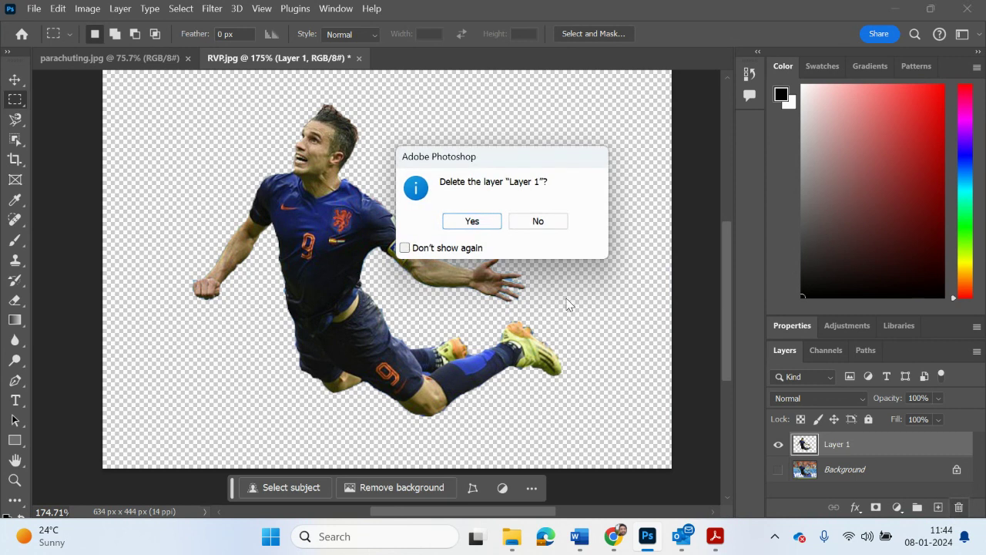
click(472, 222)
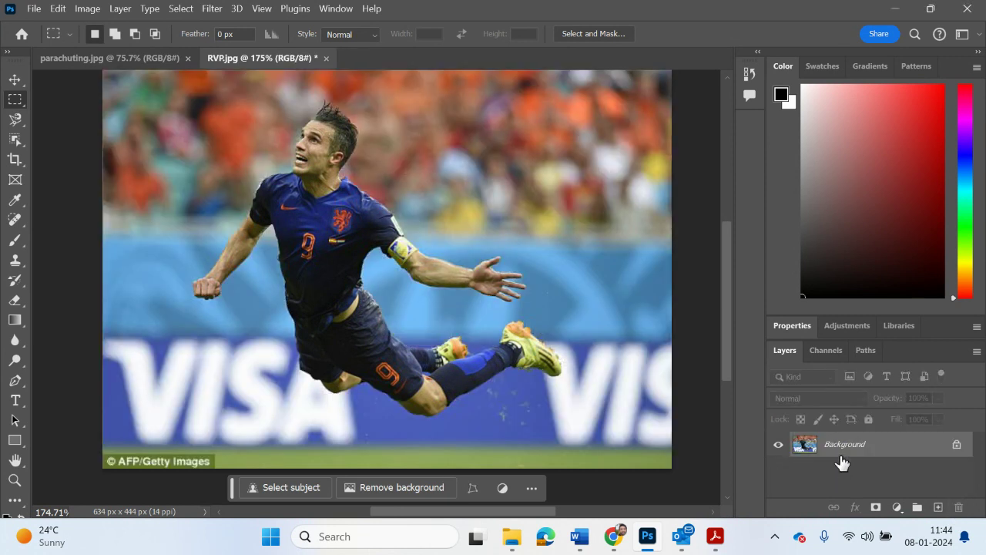
click(956, 445)
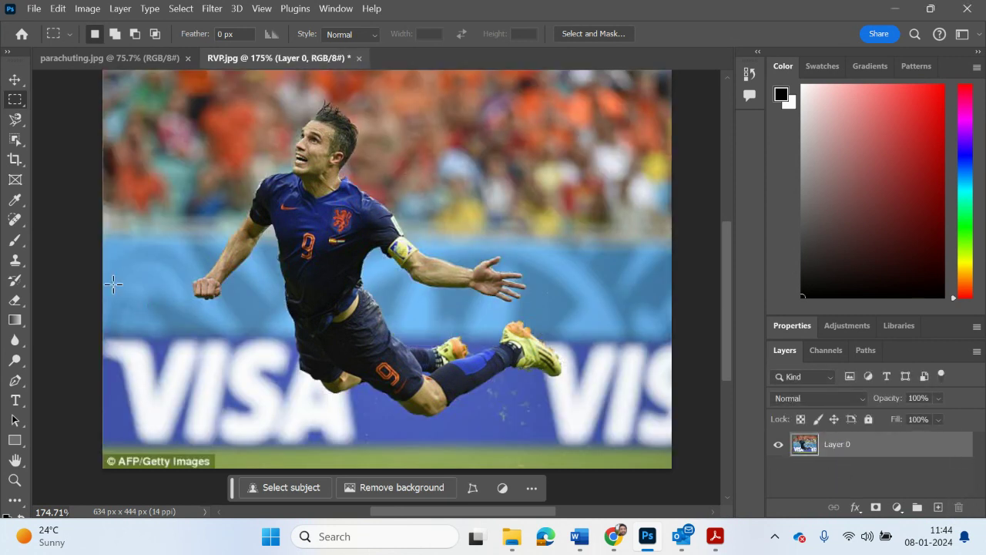
Step: Activate the Quick Selection Tool and set its brush size to 12 px
click(15, 140)
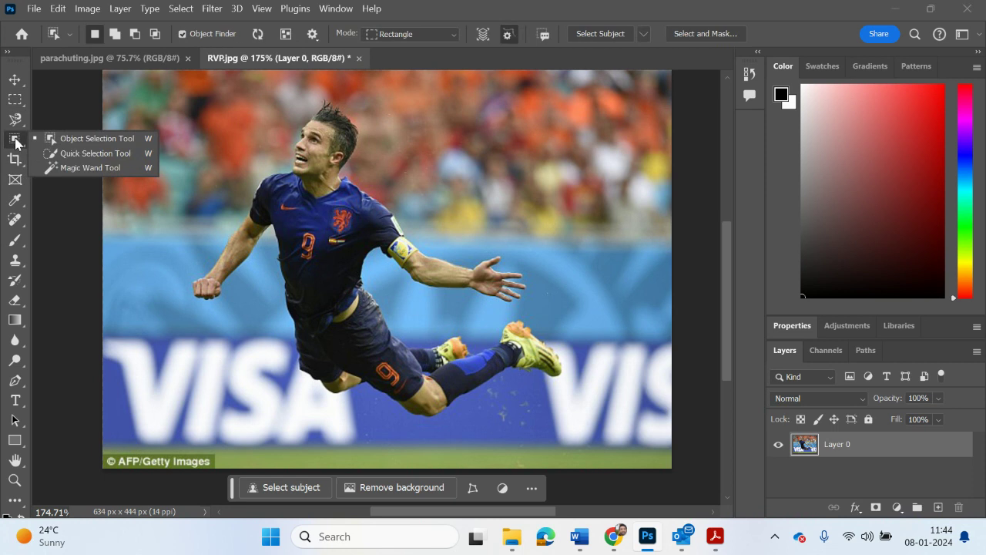
click(95, 153)
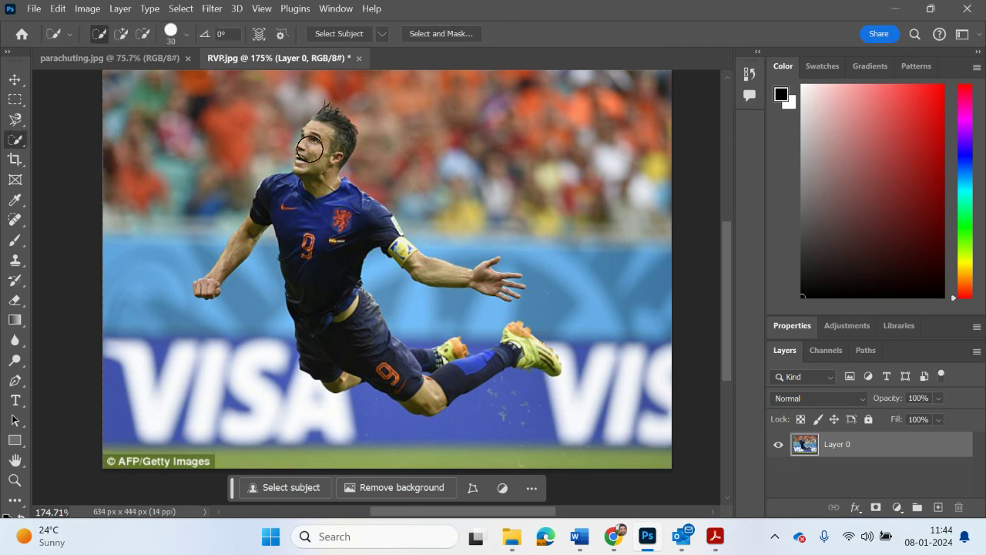
click(187, 34)
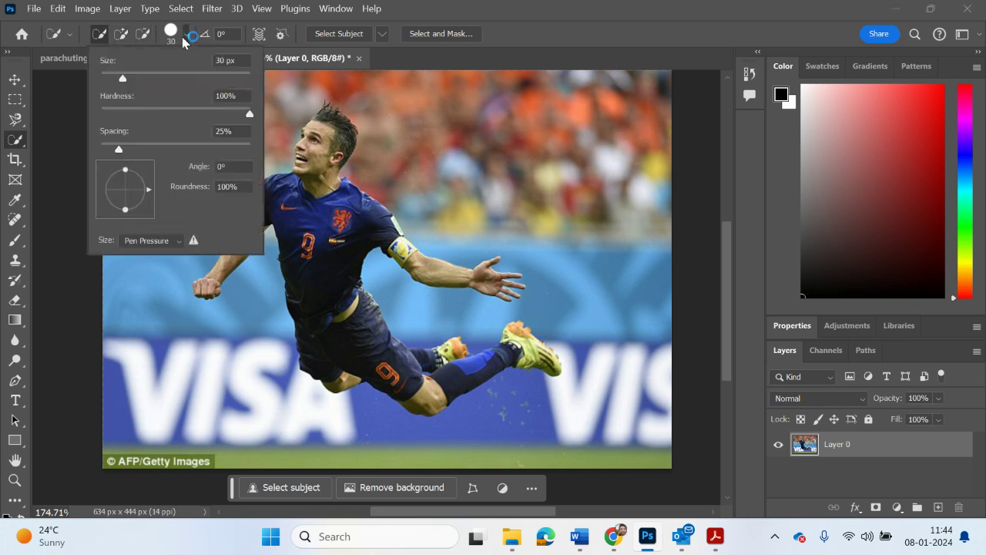
drag(115, 78, 187, 77)
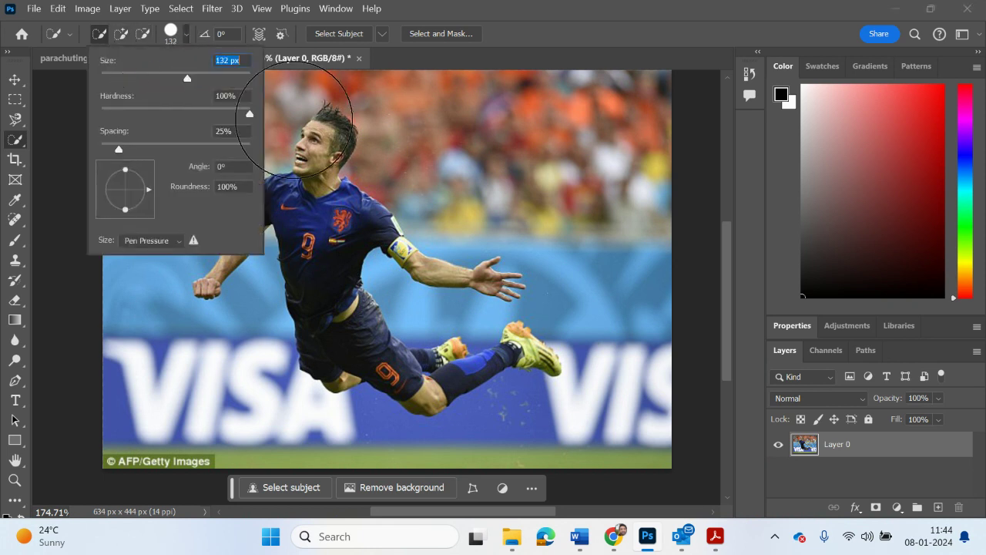
drag(117, 77, 112, 75)
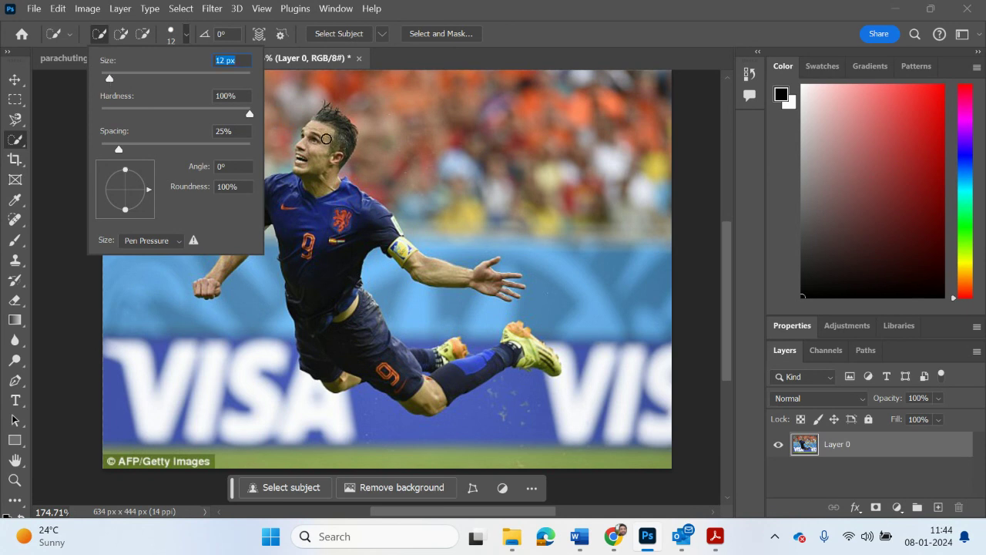
Step: Select the whole footballer with the Quick Selection Tool, from head and torso through both arms, shorts, legs and boots
click(327, 139)
mouse_move(327, 137)
mouse_down()
mouse_move(310, 137)
mouse_move(333, 132)
mouse_move(302, 158)
mouse_move(312, 217)
mouse_up()
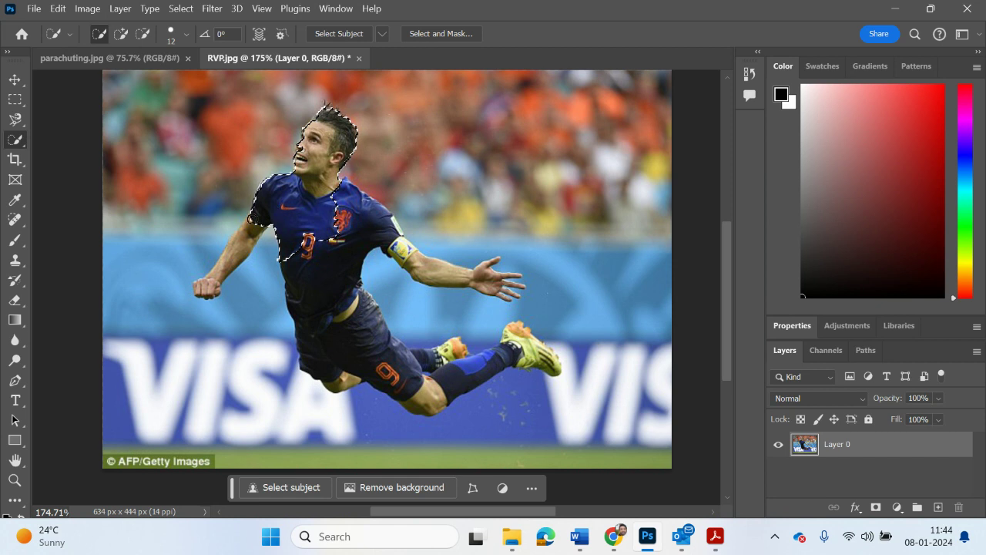
drag(249, 229, 223, 267)
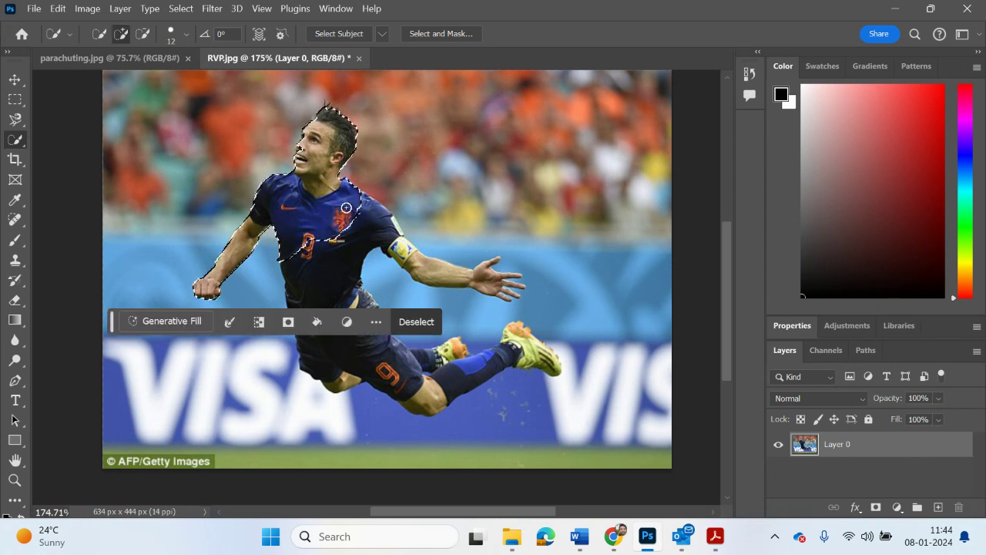
drag(368, 218, 386, 233)
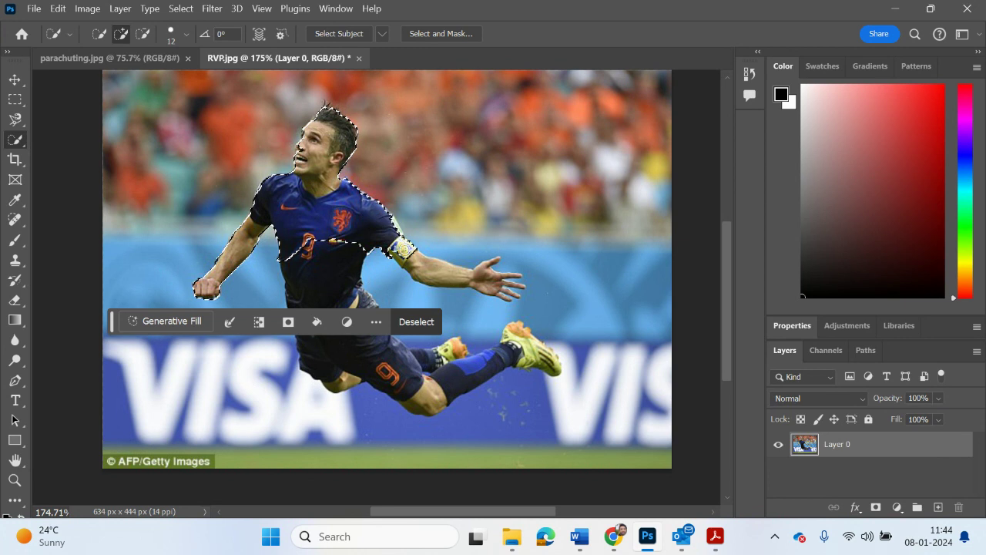
drag(416, 256, 489, 277)
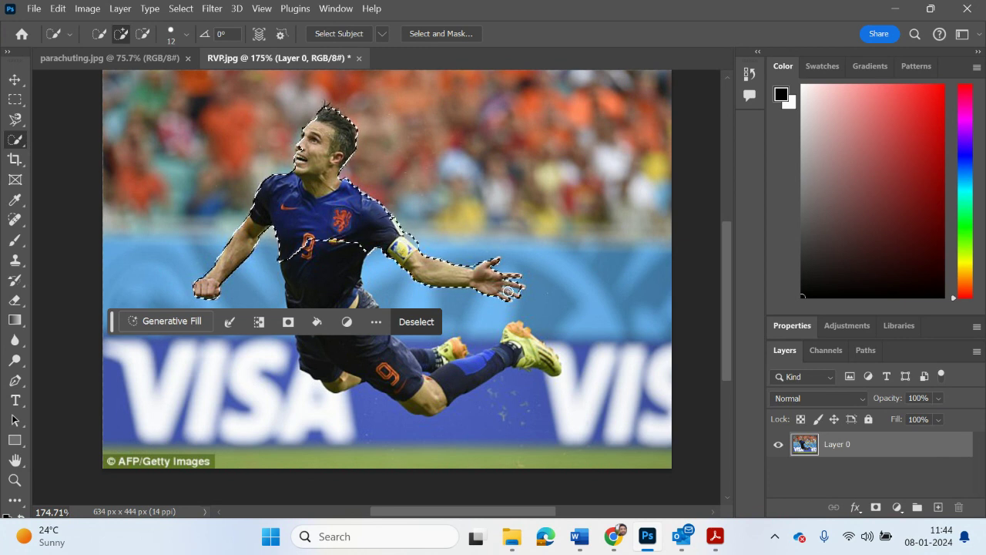
click(304, 276)
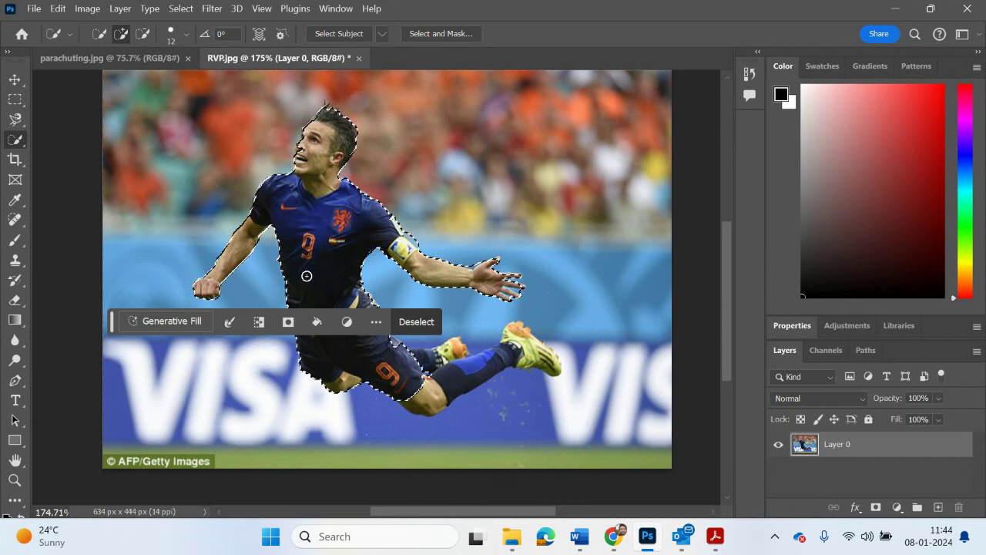
mouse_move(393, 349)
mouse_down()
mouse_move(416, 365)
mouse_move(498, 362)
mouse_move(489, 366)
mouse_move(510, 356)
mouse_move(517, 336)
mouse_move(554, 359)
mouse_up()
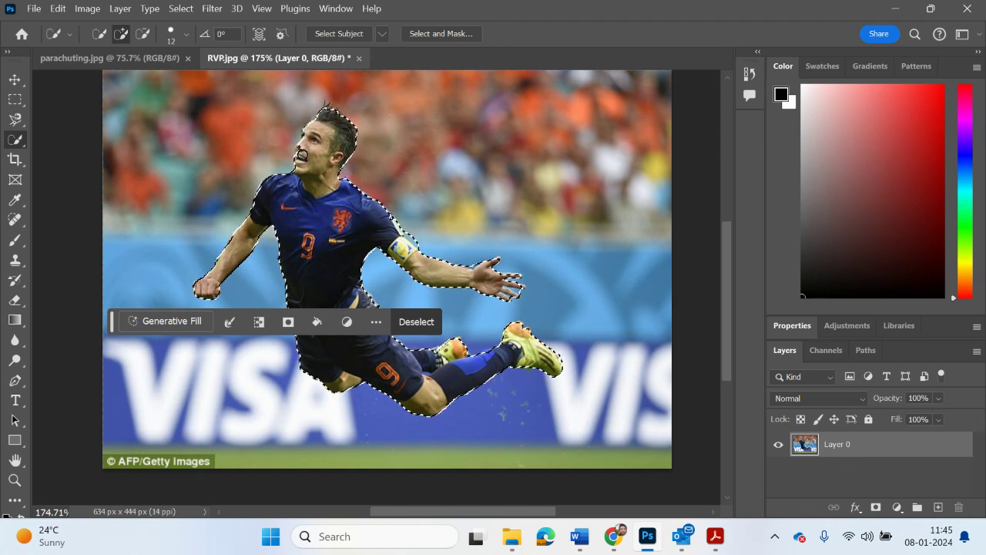
Step: Subtract the stray background in front of the face and beside the yellow armband from the selection
click(15, 479)
scroll(266, 133, up, 2)
drag(307, 229, 346, 263)
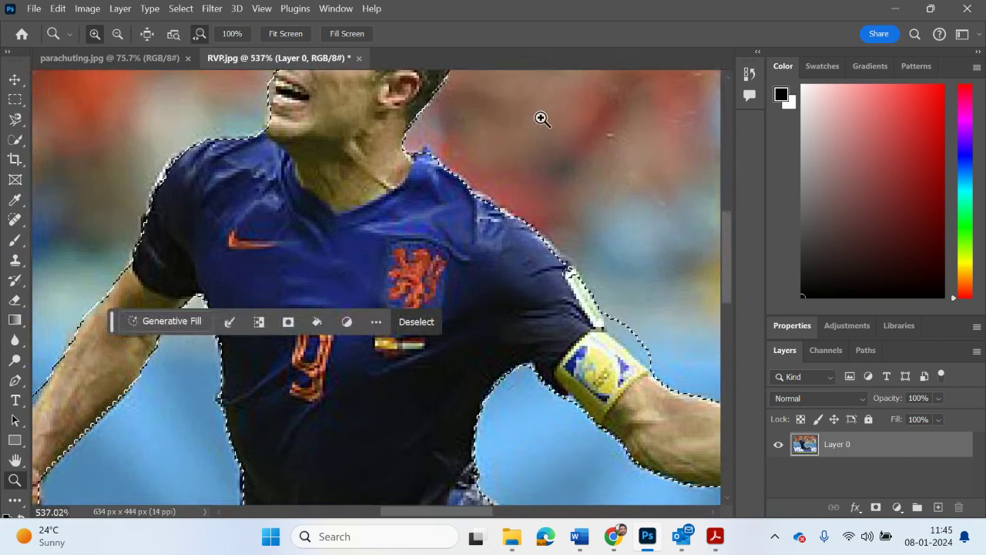
drag(729, 243, 730, 205)
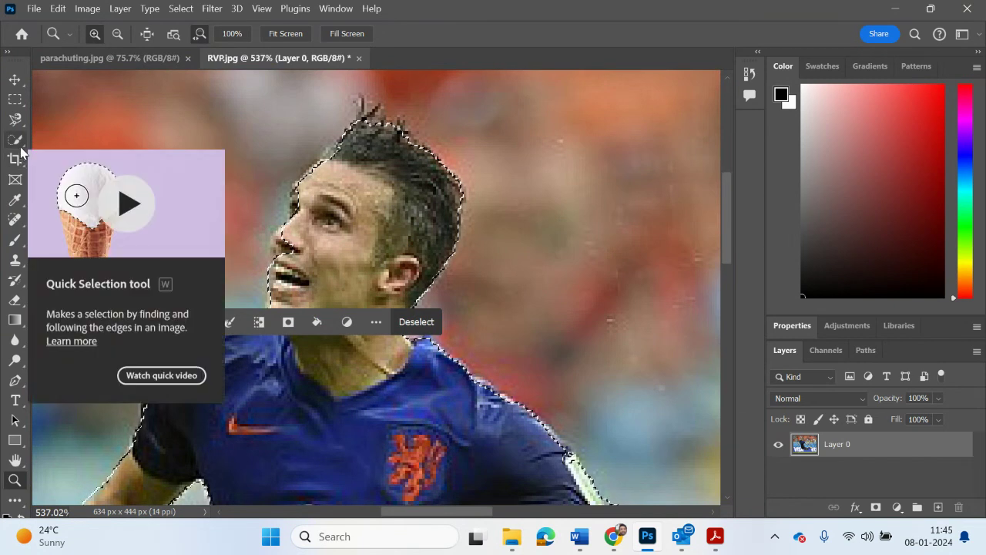
drag(15, 139, 42, 158)
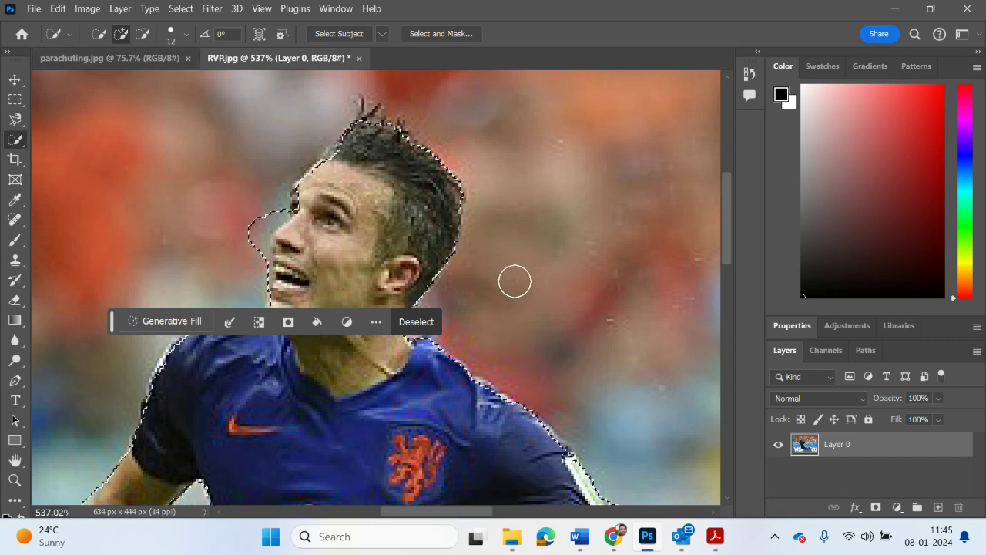
click(144, 35)
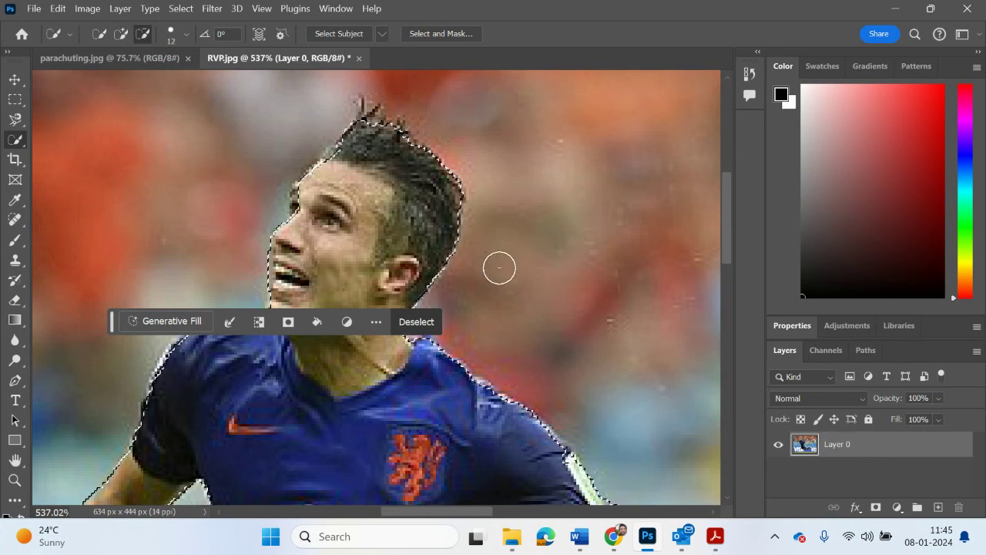
scroll(521, 297, down, 5)
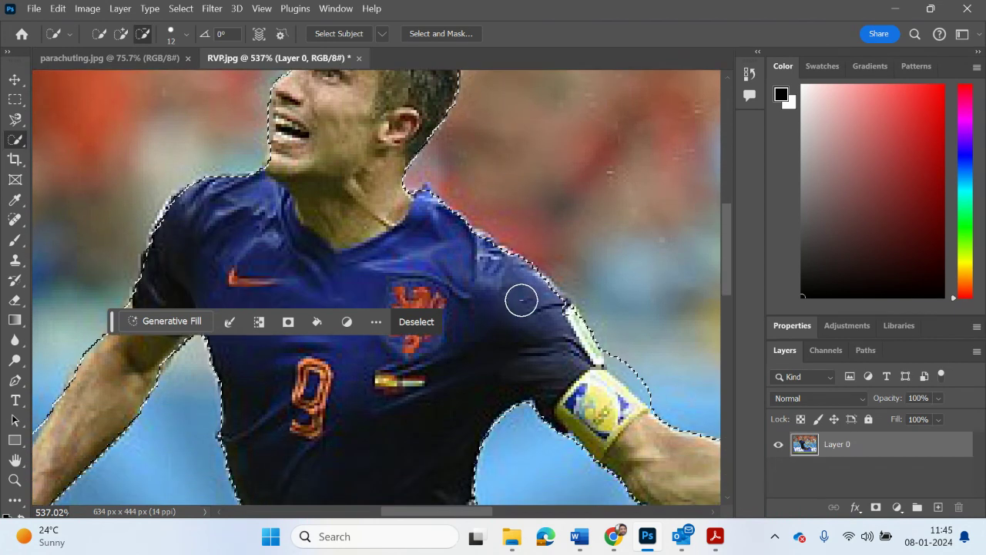
scroll(519, 297, down, 4)
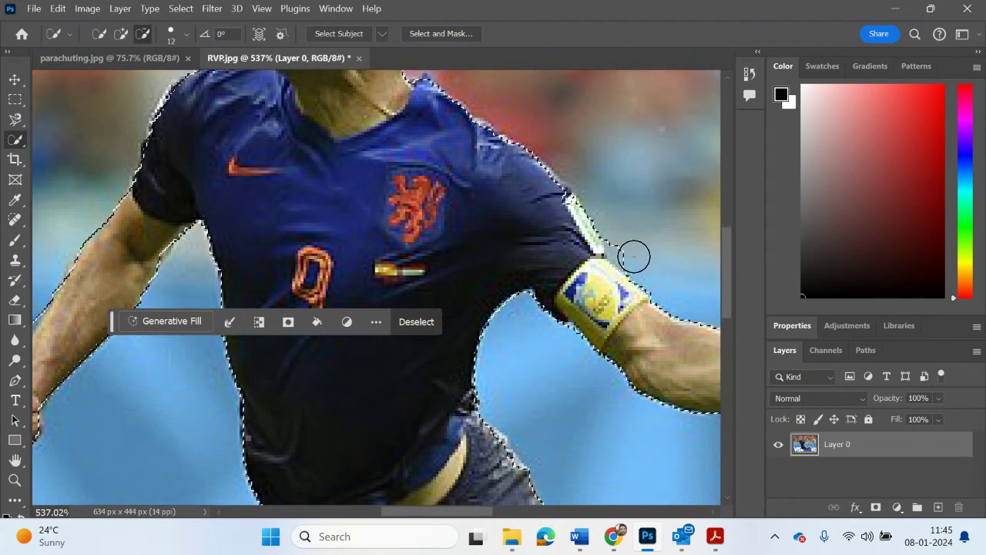
Step: Reduce the subtracting brush to 1 px and remove the background between the fingers of the outstretched hand from the selection
scroll(567, 380, down, 2)
scroll(568, 377, down, 8)
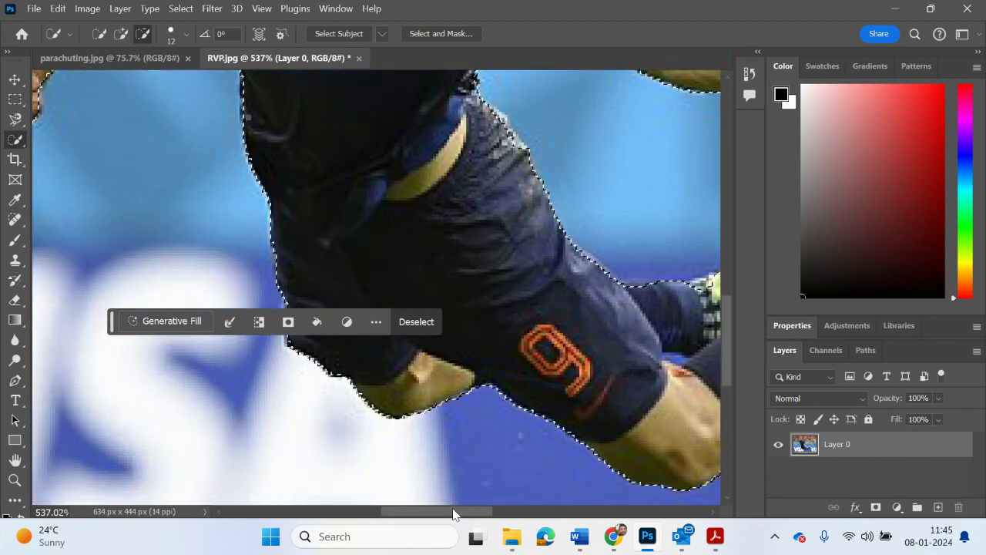
drag(458, 512, 534, 512)
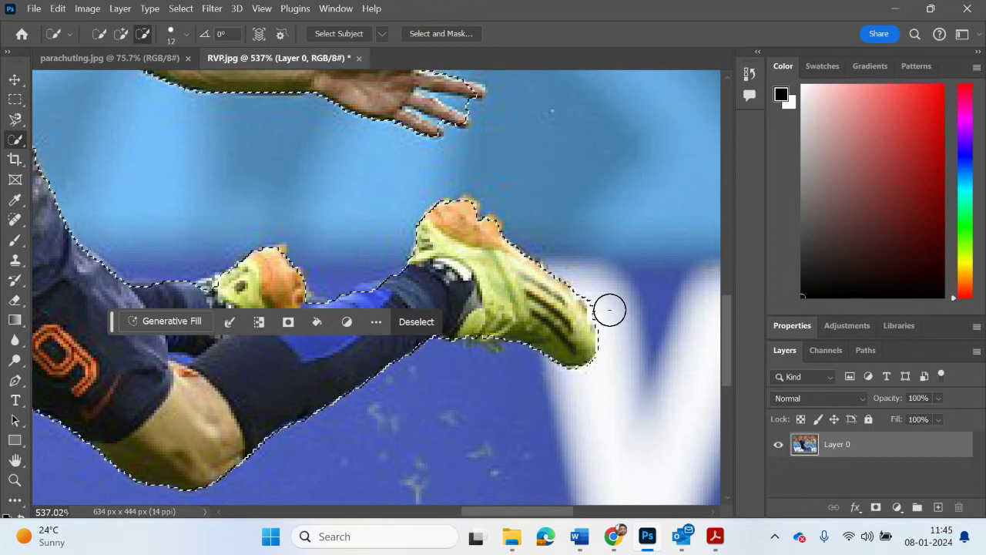
scroll(485, 181, up, 2)
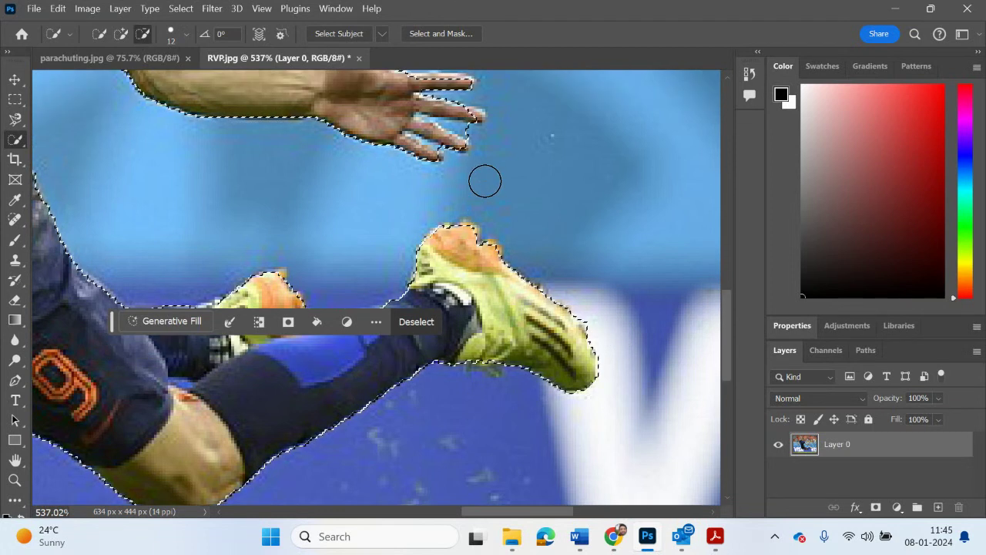
scroll(485, 181, up, 3)
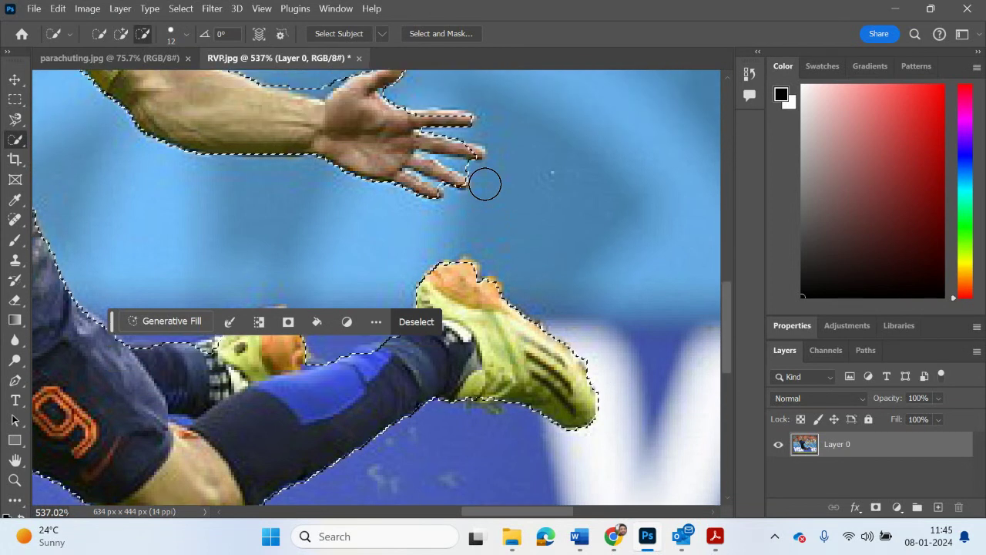
click(177, 37)
drag(109, 80, 100, 80)
key(Return)
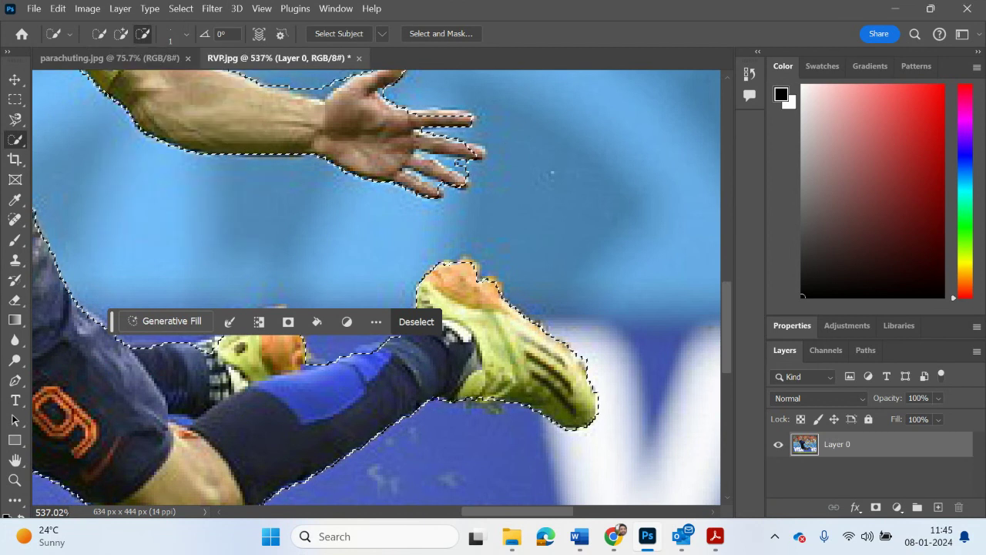
click(463, 165)
click(449, 162)
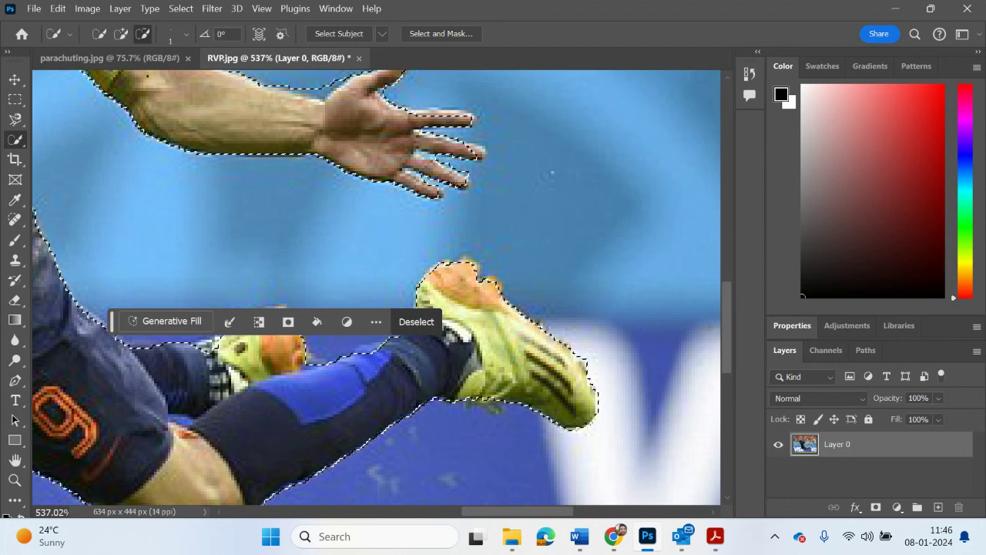
Step: Add the missed edges of the fingertip, the raised boot's studs and the hair tufts to the selection
click(121, 33)
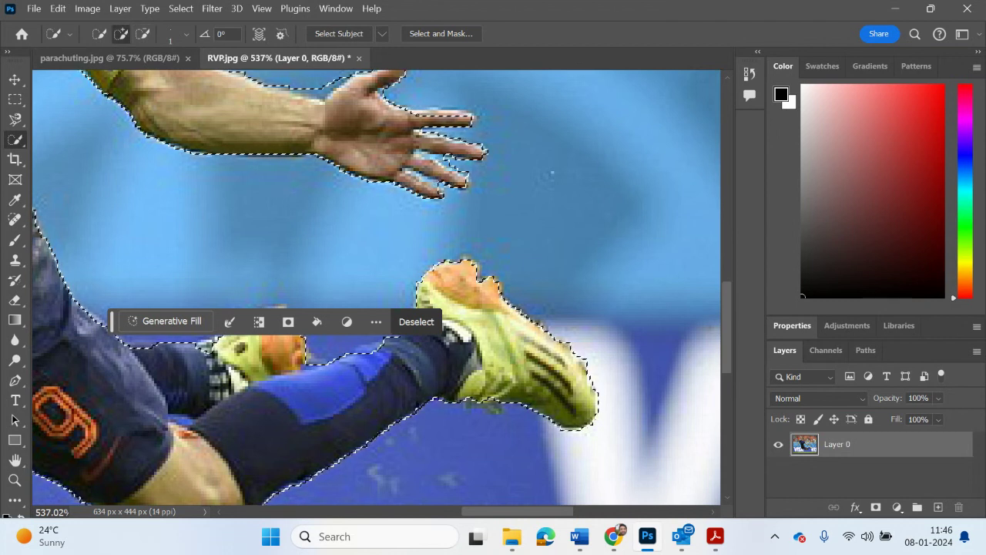
scroll(492, 252, down, 1)
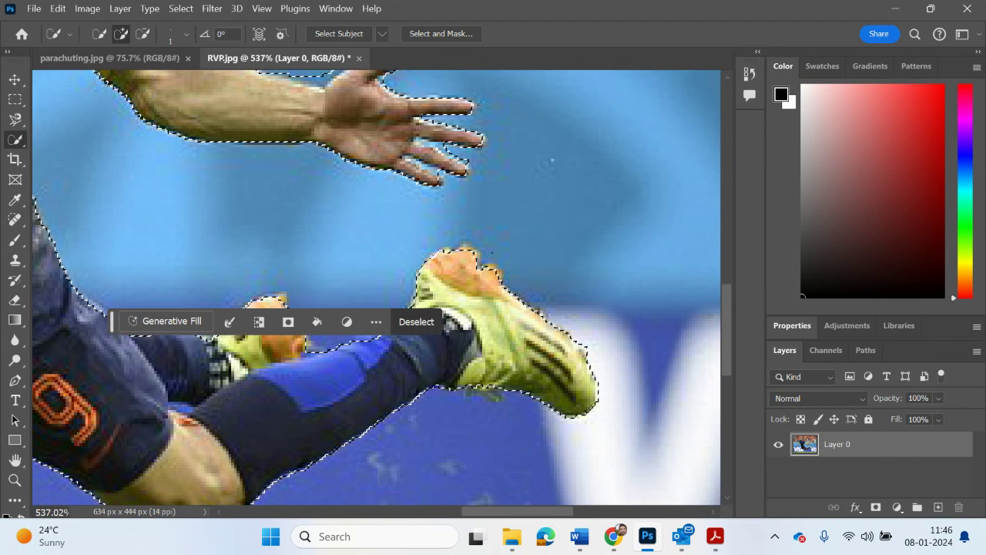
scroll(492, 252, down, 5)
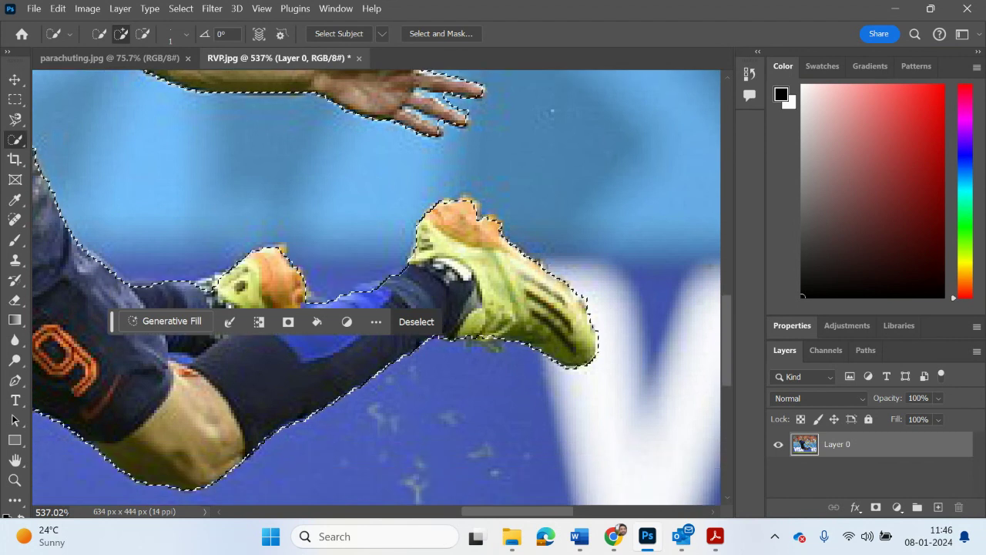
drag(491, 512, 395, 505)
scroll(404, 393, up, 15)
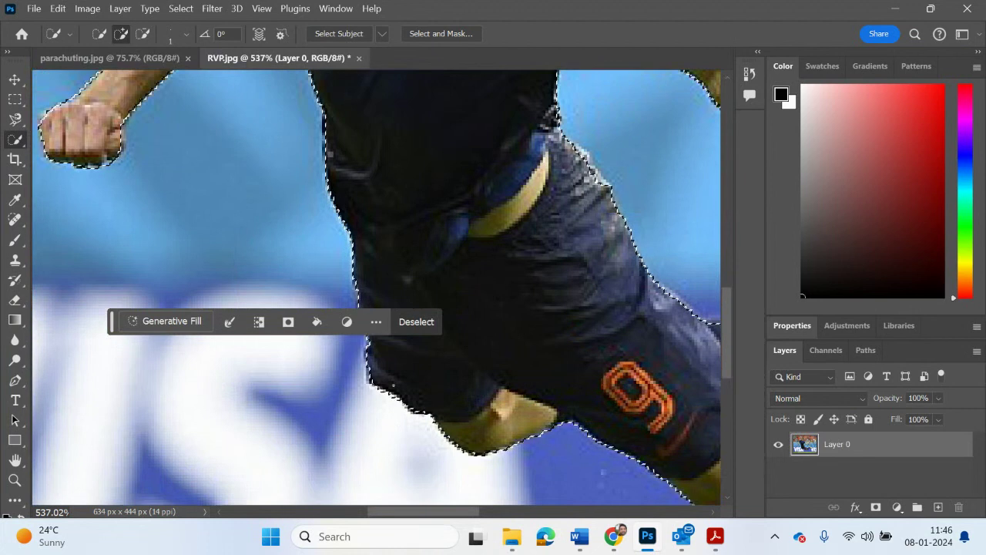
scroll(387, 381, up, 12)
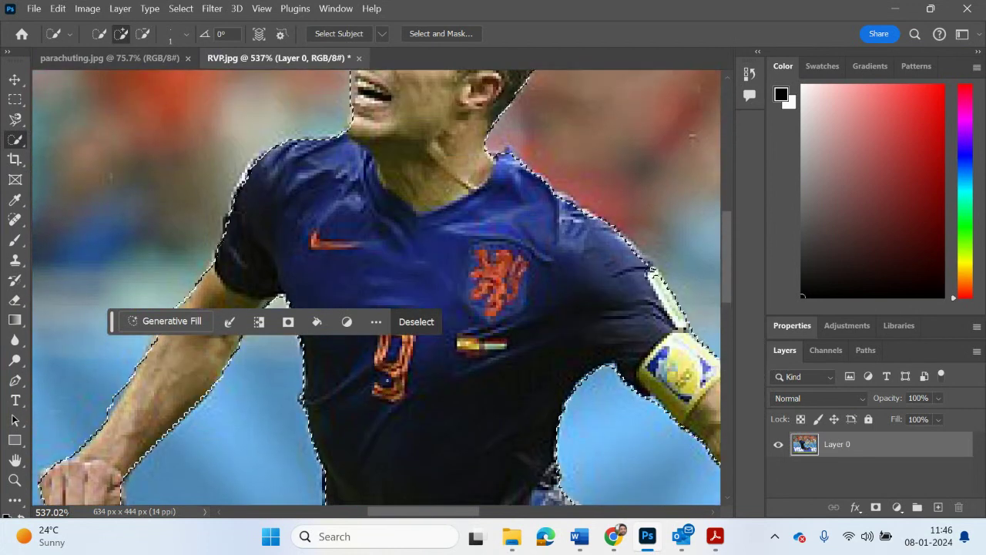
scroll(391, 378, up, 2)
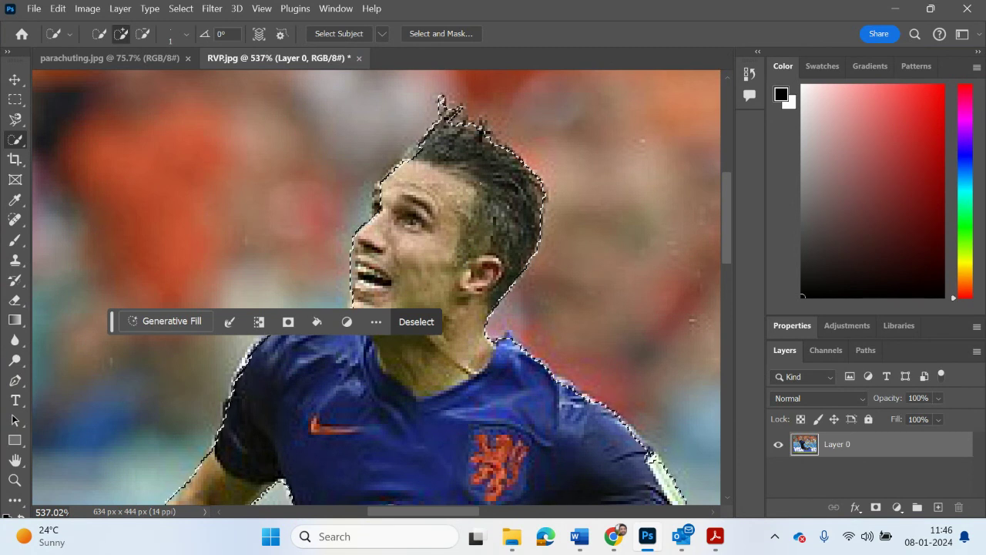
scroll(376, 288, down, 3)
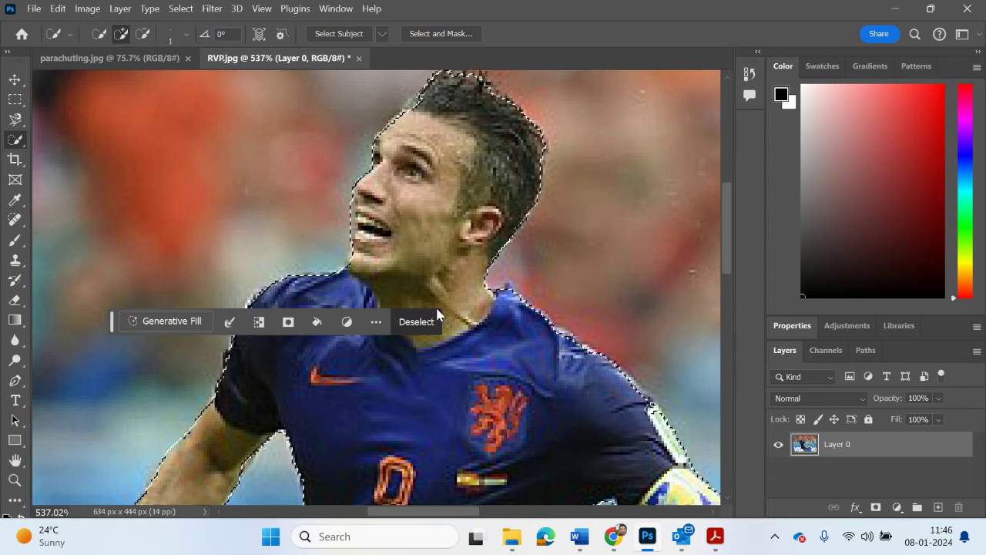
Step: Copy the selected footballer and paste him into parachuting.jpg
click(161, 64)
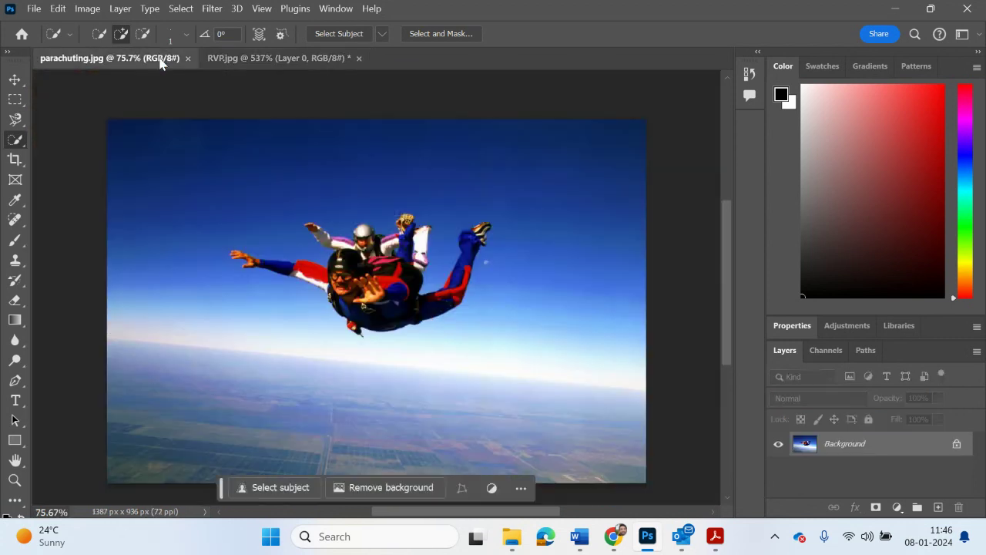
key(ctrl+v)
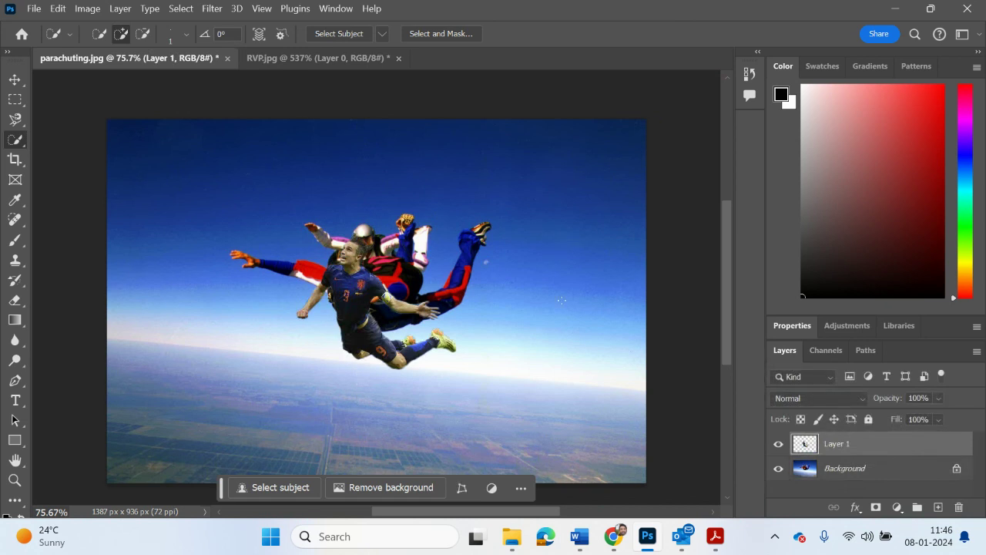
Step: Switch to Adobe Acrobat and review the Quick Selection instructions on page 3 of the Task 1 PDF
click(715, 536)
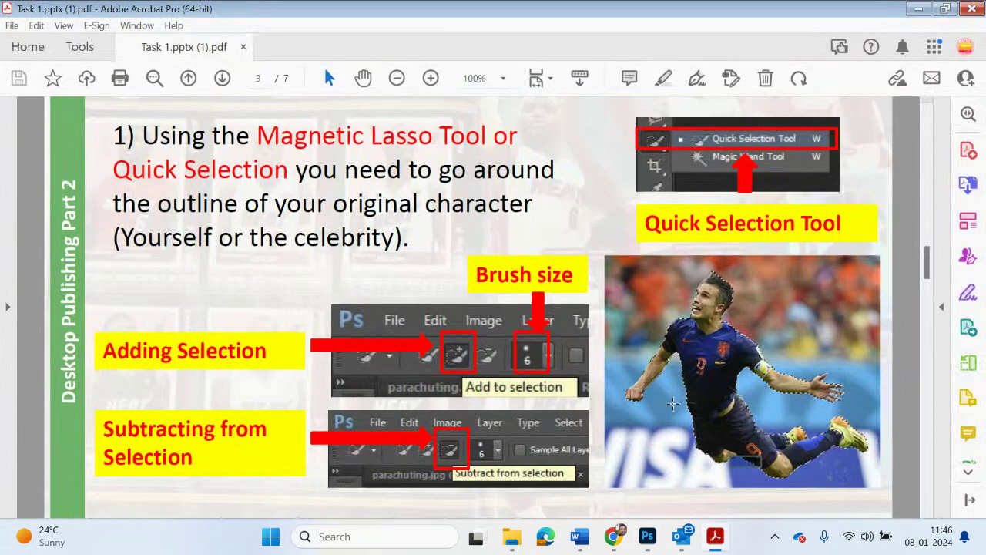
scroll(413, 403, down, 1)
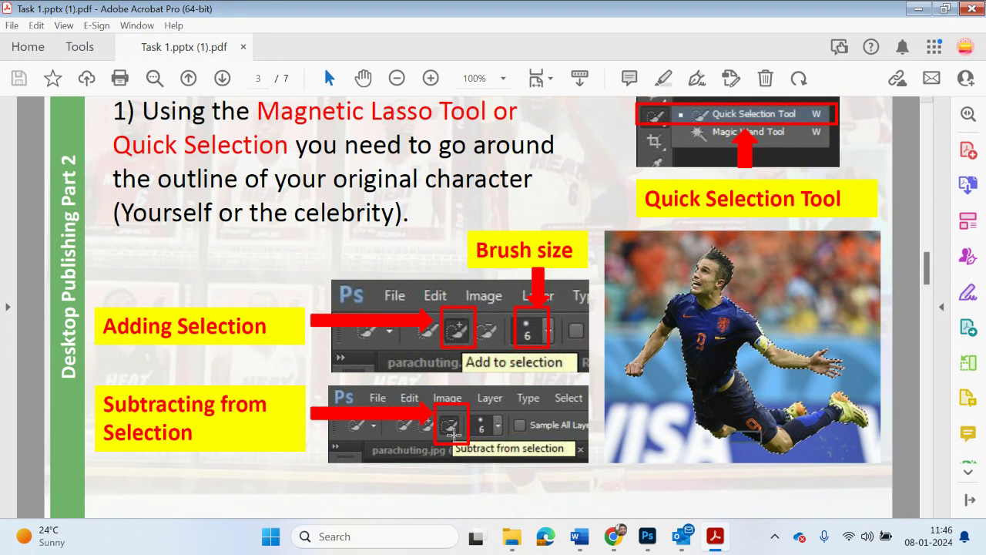
scroll(455, 433, up, 2)
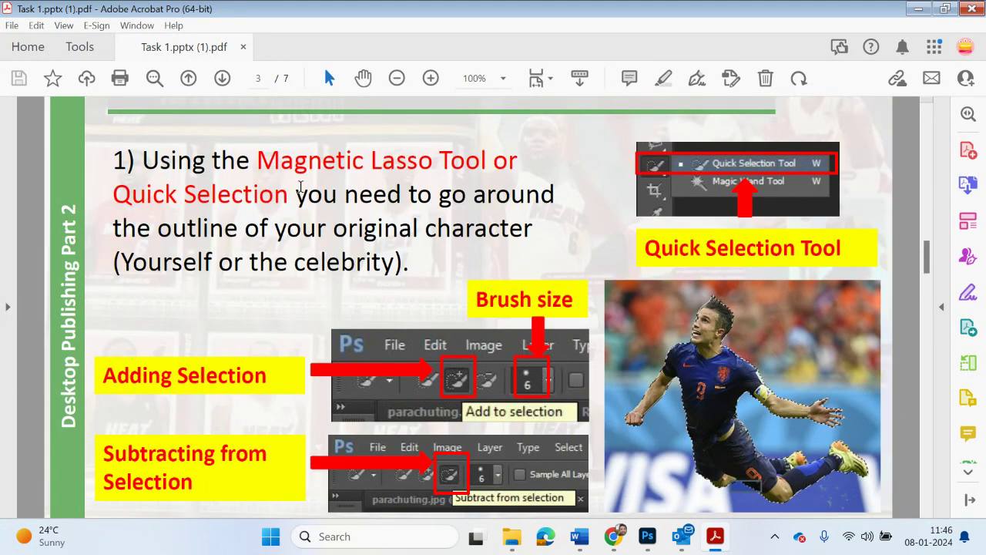
Step: Read the paste and resize instructions on page 4 of the PDF, switch to Photoshop and rename the pasted footballer's layer as RVP
scroll(312, 281, down, 10)
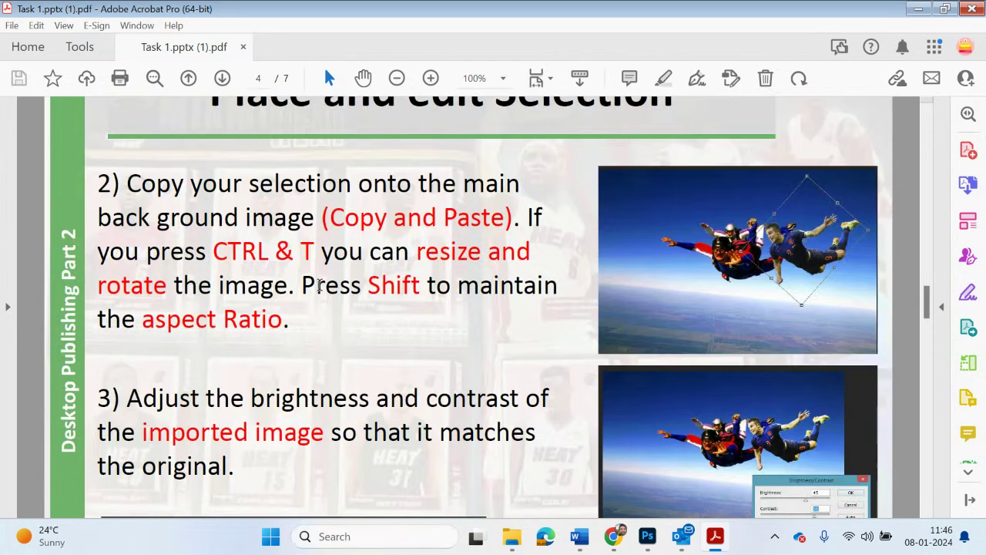
scroll(453, 301, down, 1)
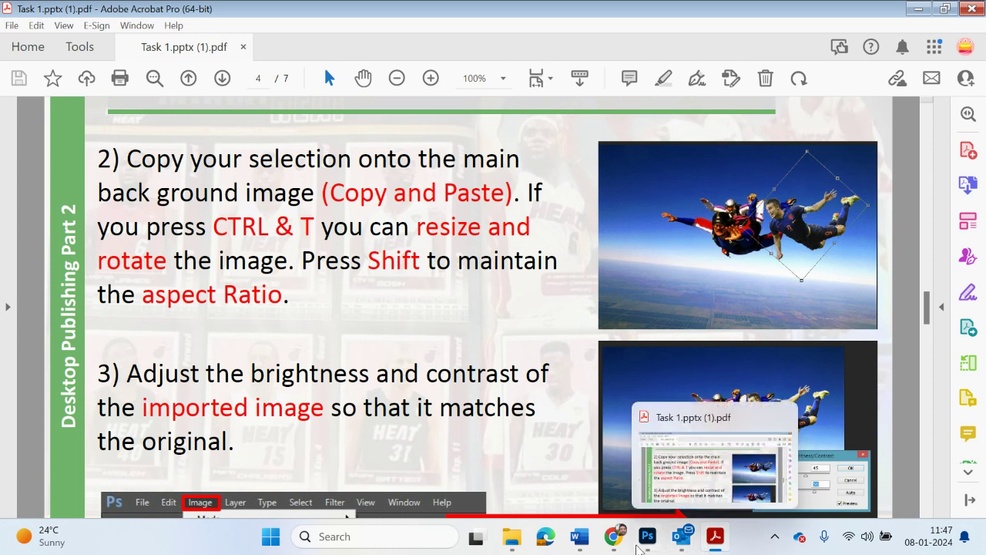
click(647, 537)
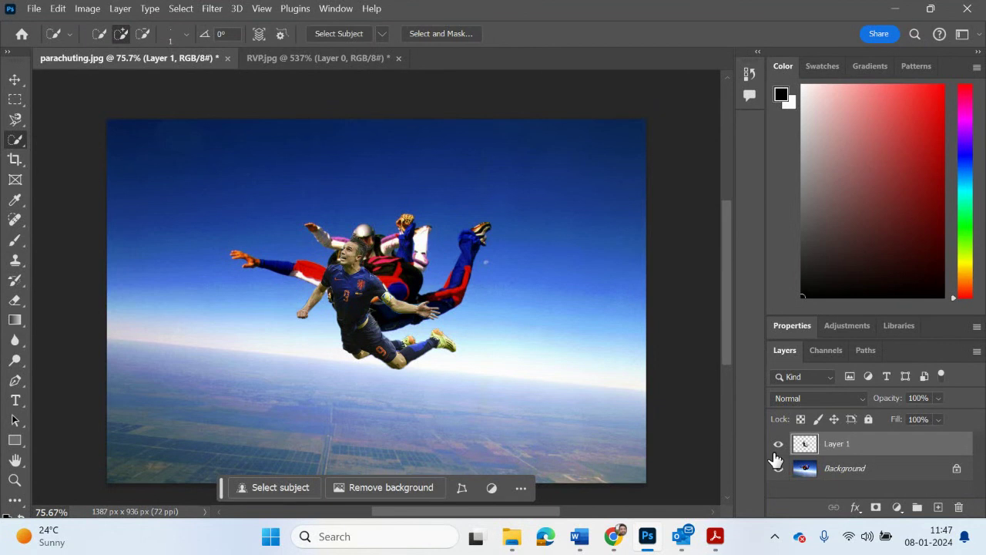
double_click(845, 453)
text(RVP)
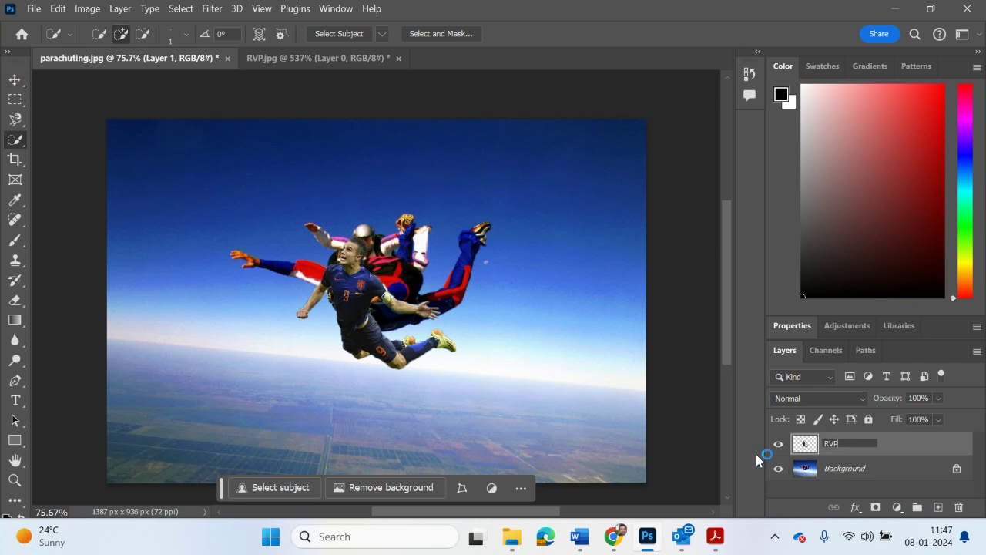
key(Return)
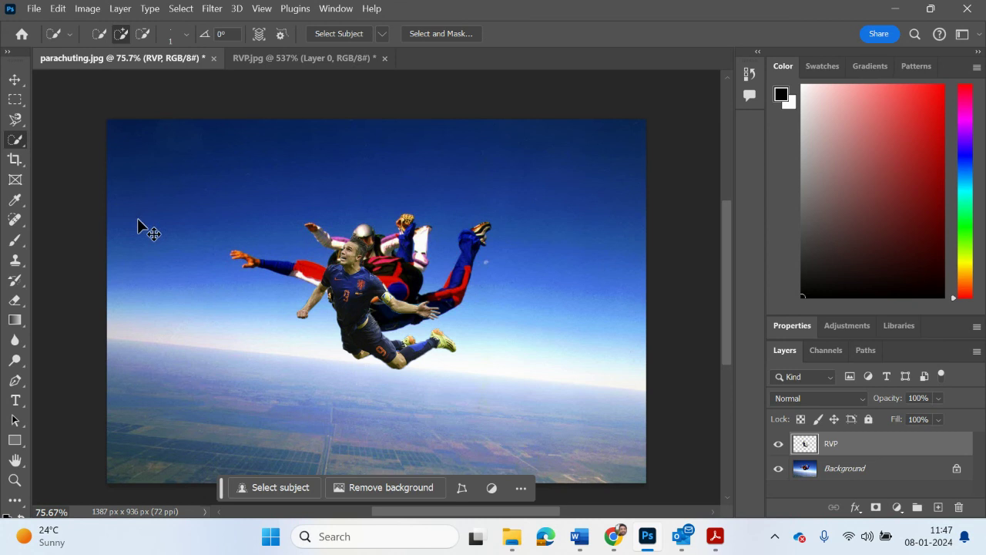
Step: Transform the footballer: rotate him about -57°, scale him to about 123% and place him beside the front skydiver's raised legs
key(ctrl+t)
drag(487, 238, 383, 189)
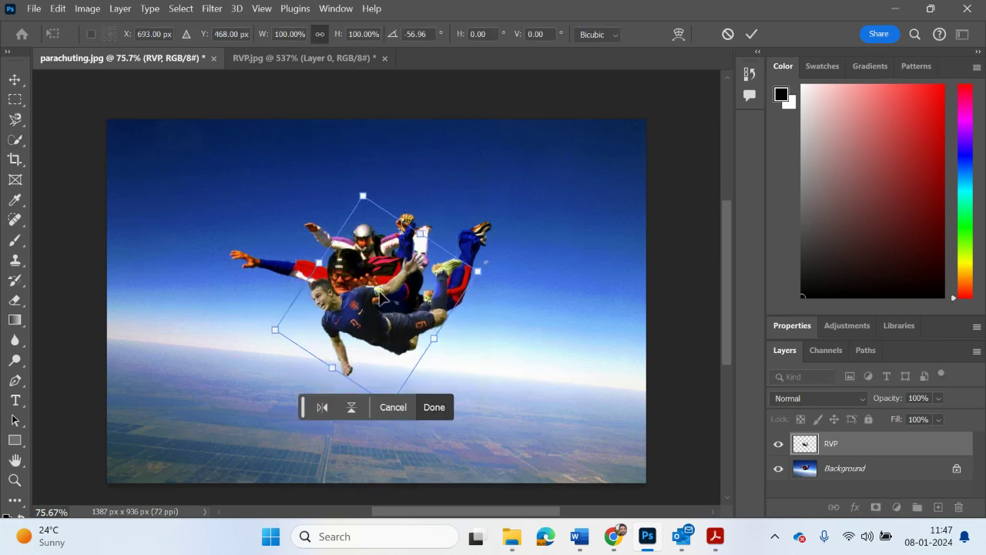
drag(356, 319, 484, 277)
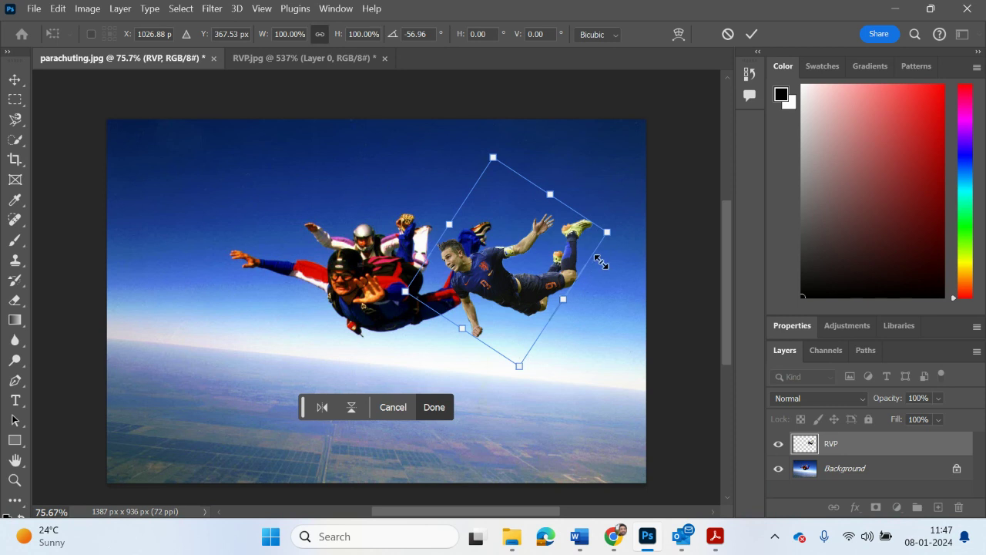
drag(608, 231, 657, 224)
drag(575, 264, 572, 272)
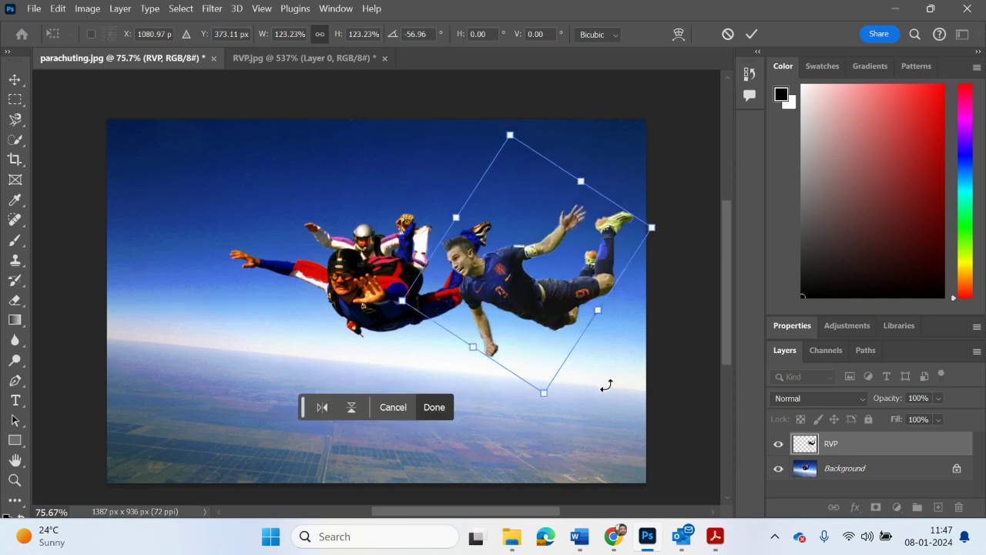
click(16, 80)
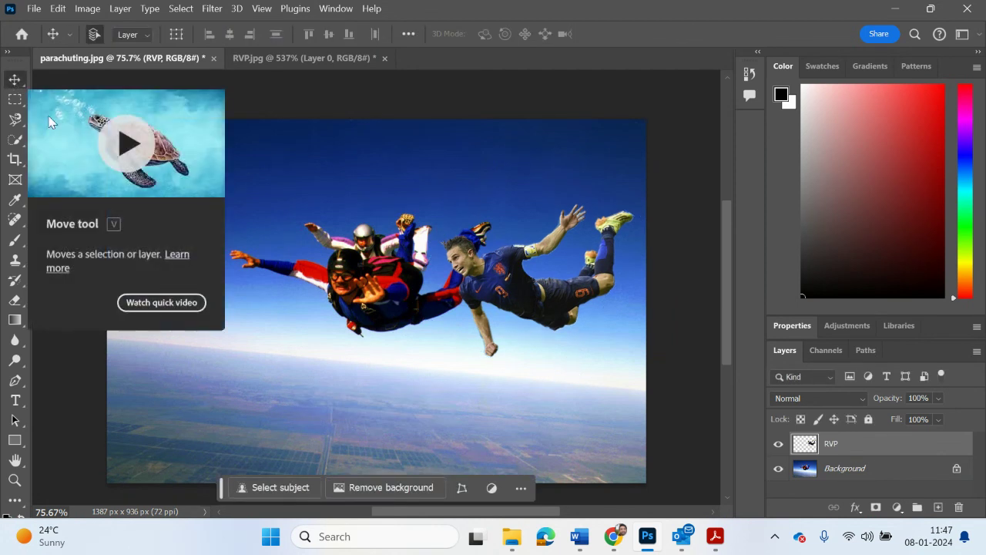
drag(529, 302, 506, 305)
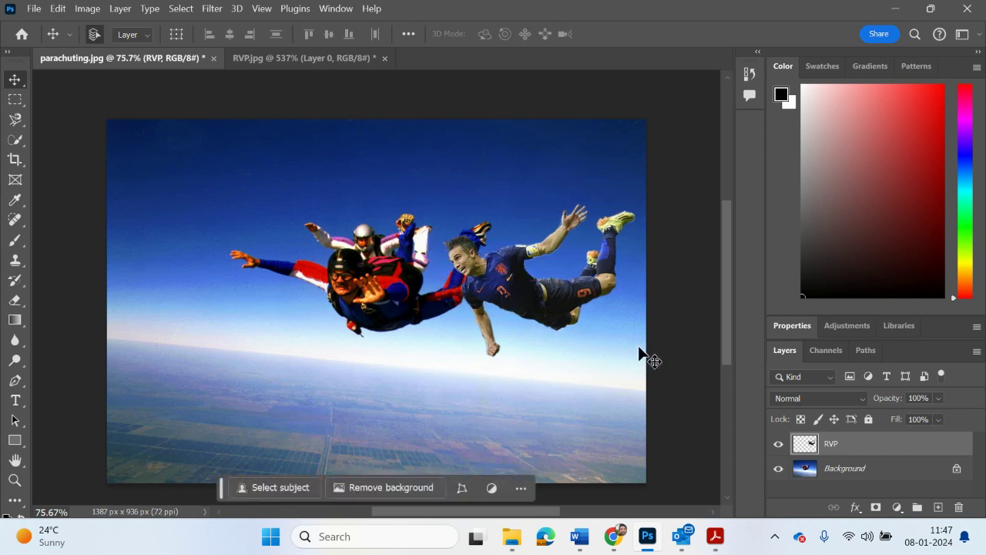
Step: Check the resize and aspect ratio instructions on page 4 of the Task 1 PDF in Acrobat and return to Photoshop
click(715, 537)
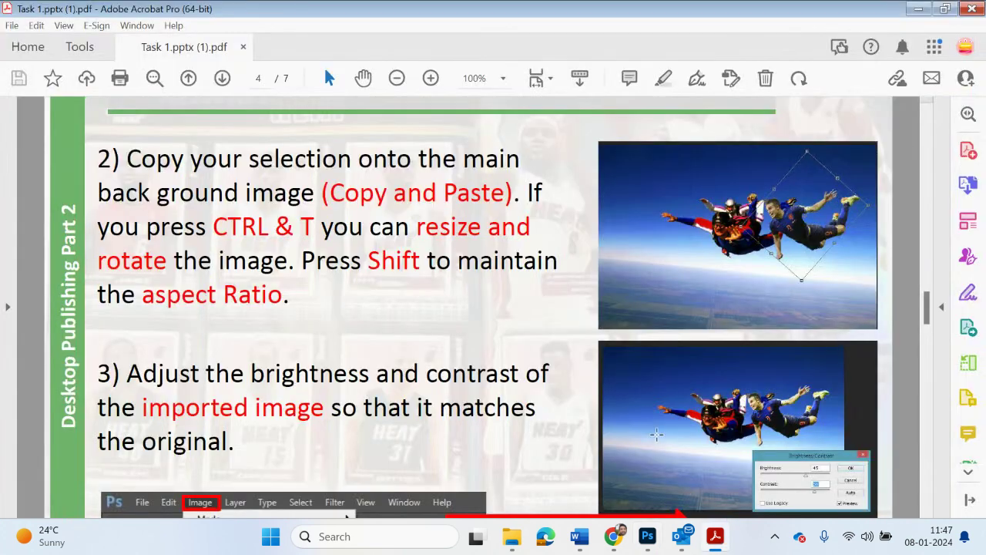
scroll(663, 396, down, 1)
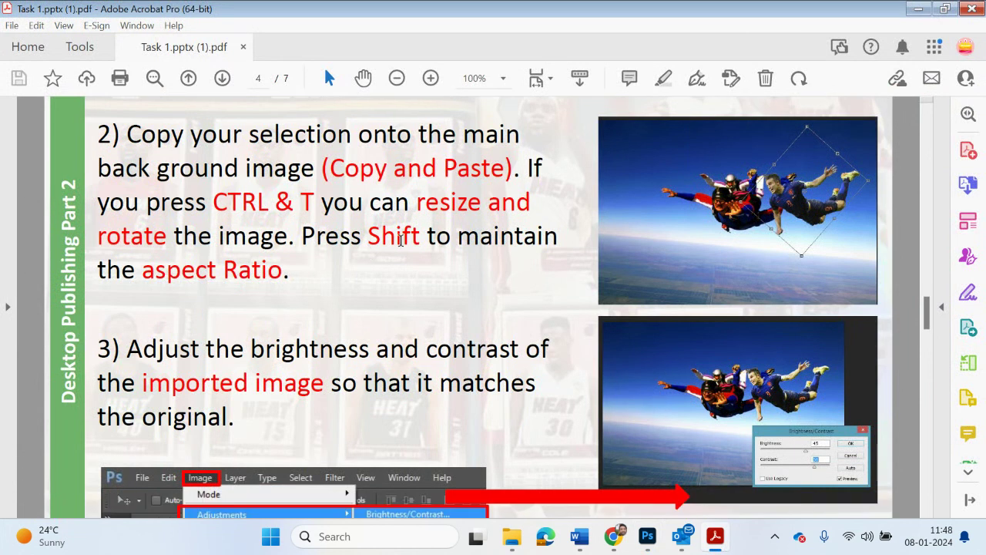
click(647, 536)
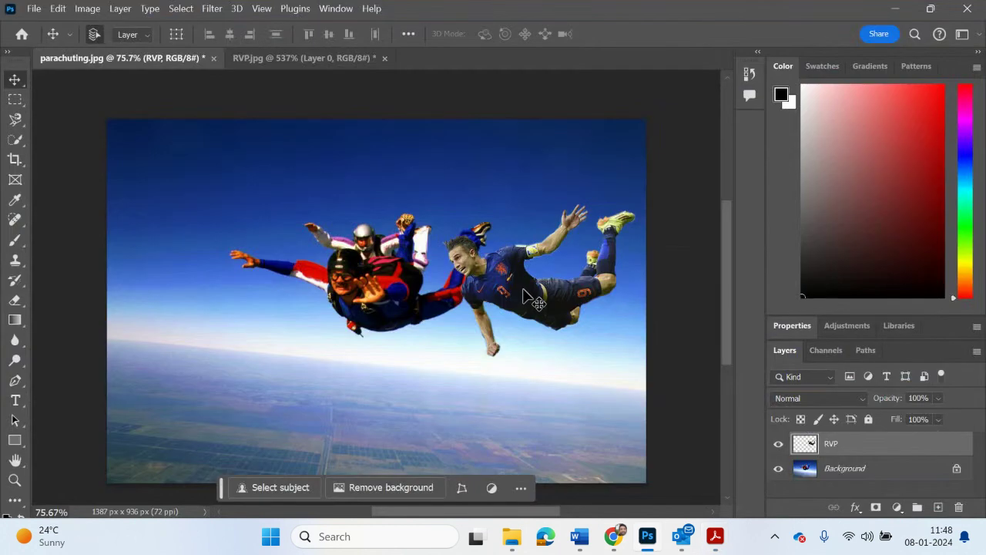
Step: Free-transform the footballer again, undoing a trial skew, scale him proportionally to about 103% and nudge him closer to the skydivers
key(ctrl+t)
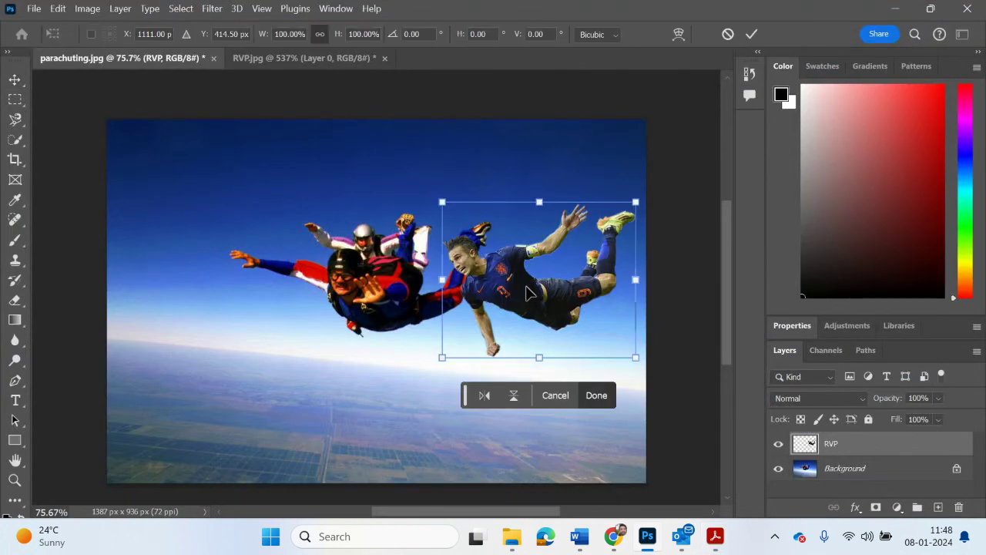
drag(441, 355, 473, 360)
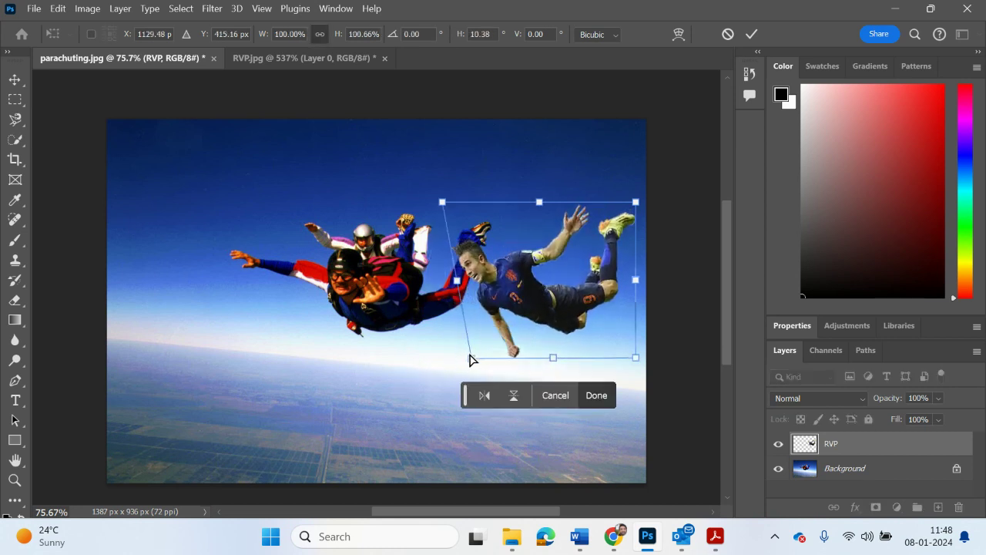
key(ctrl+z)
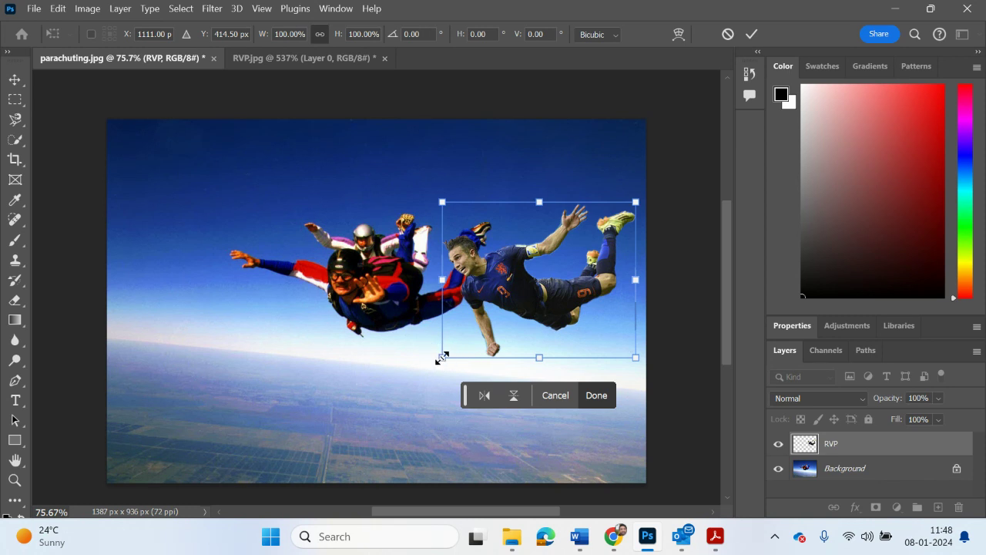
mouse_move(446, 358)
mouse_down()
mouse_move(473, 344)
mouse_move(434, 374)
mouse_move(452, 370)
mouse_up()
drag(501, 308, 493, 310)
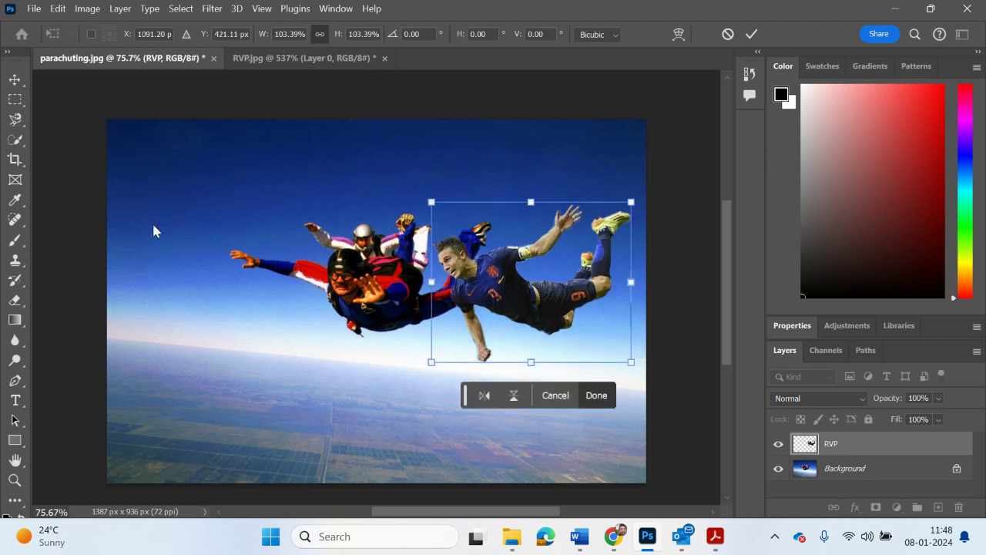
Step: Switch to Acrobat and review the brightness and contrast instructions in item 3 on page 4 of the Task 1 PDF
click(713, 538)
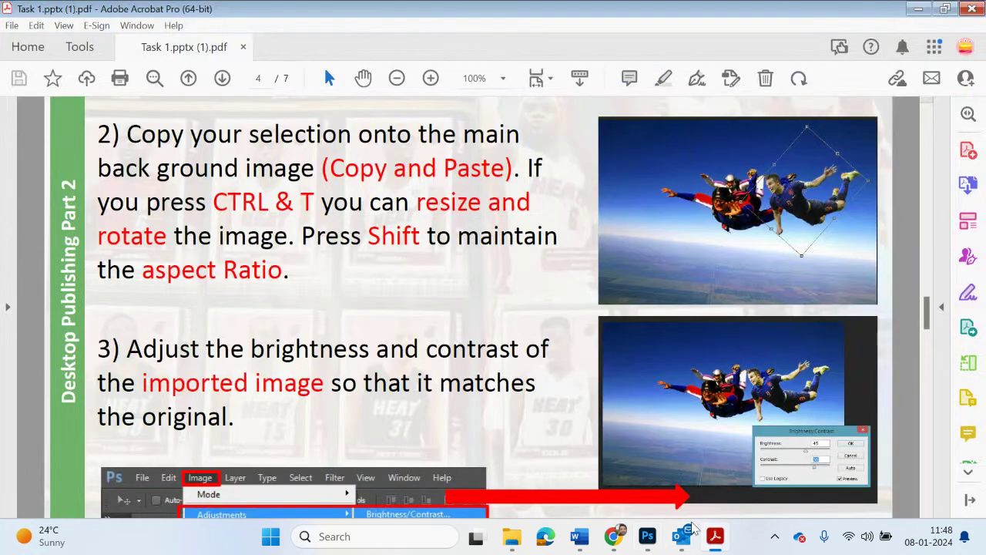
scroll(482, 384, down, 1)
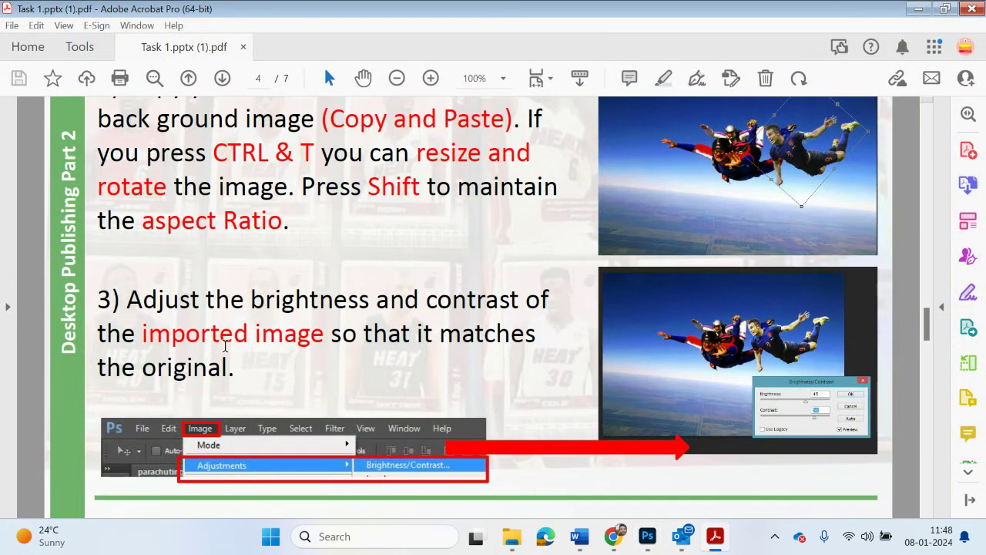
scroll(197, 362, down, 1)
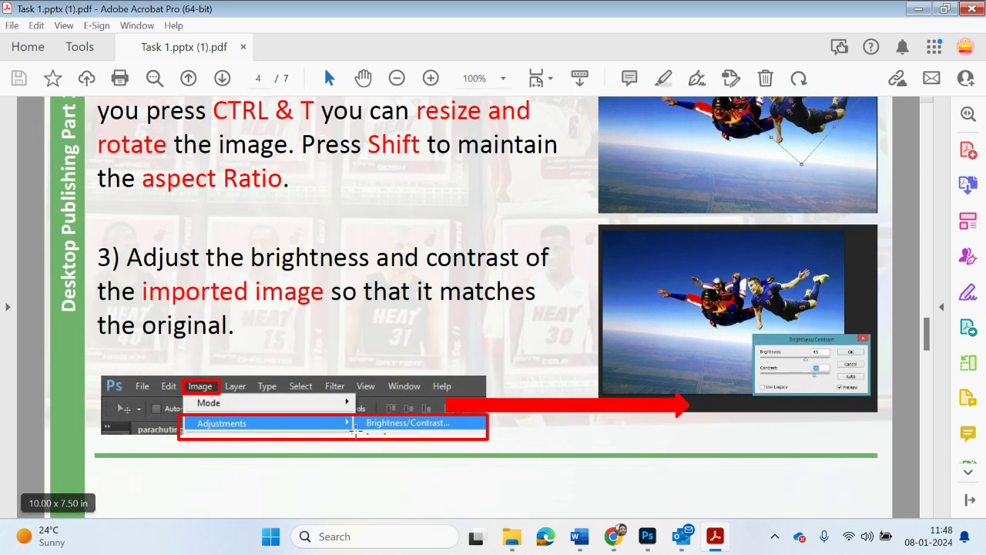
click(613, 537)
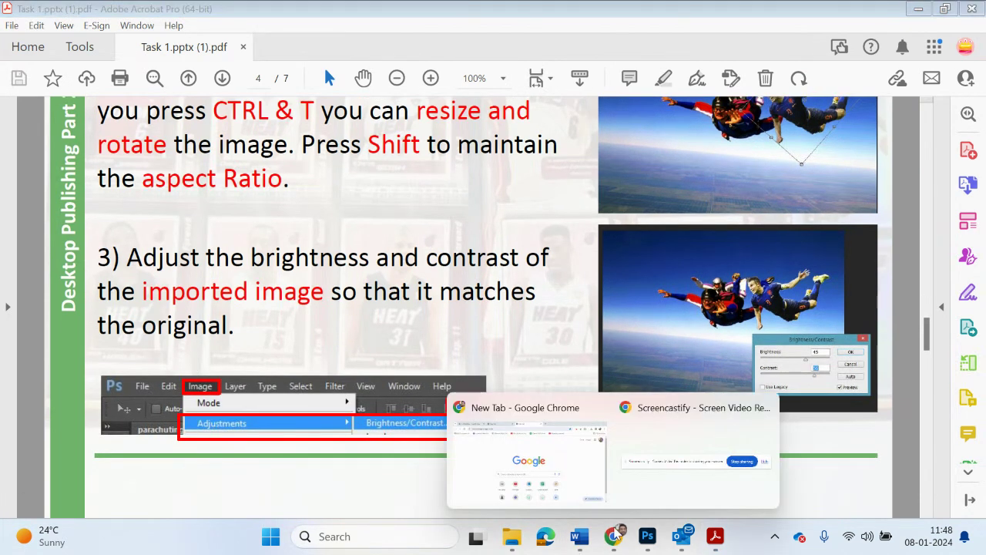
Step: Switch back to Photoshop and apply the footballer's pending transform
click(647, 537)
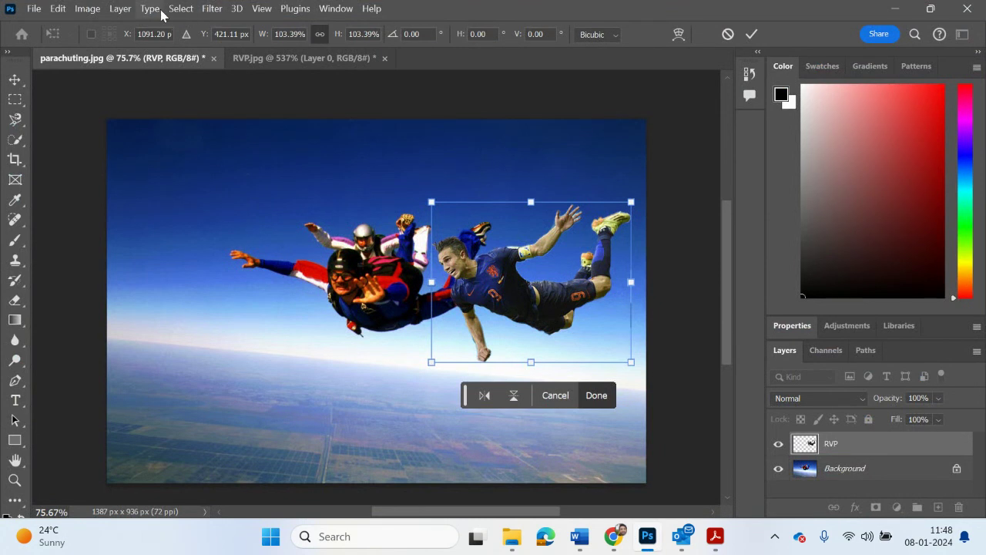
click(87, 9)
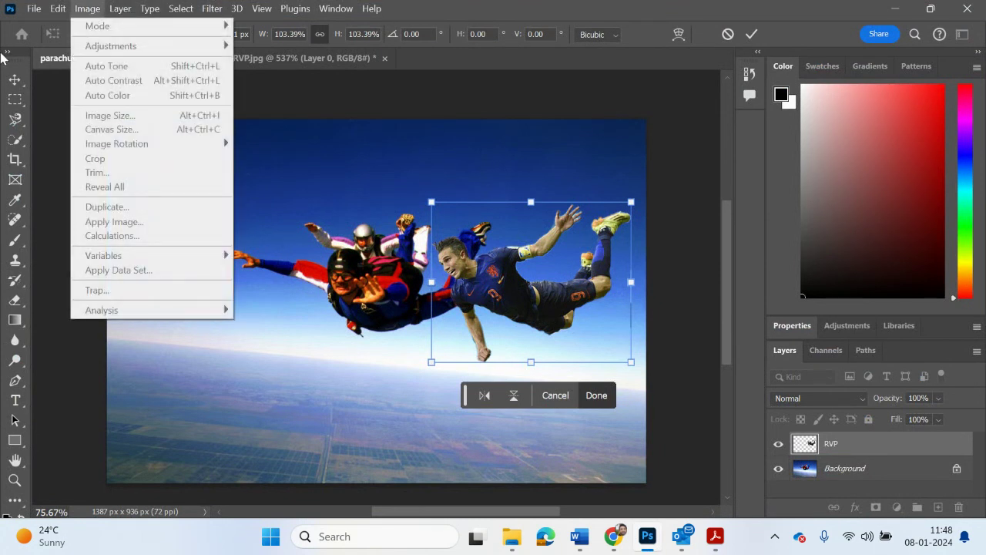
click(10, 75)
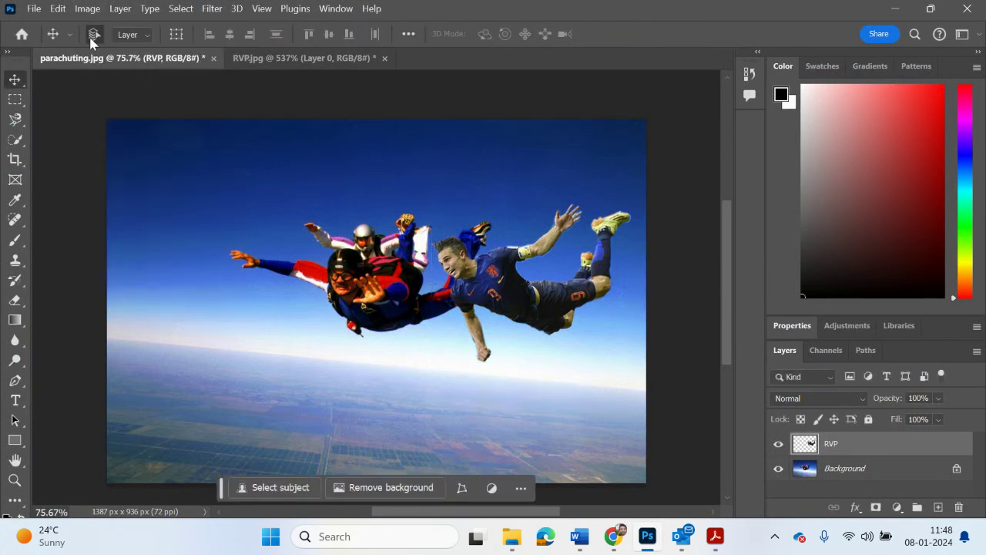
Step: Apply Brightness/Contrast to the RVP layer with a slightly negative brightness and a contrast of 73 to match the skydivers
click(88, 8)
mouse_move(224, 45)
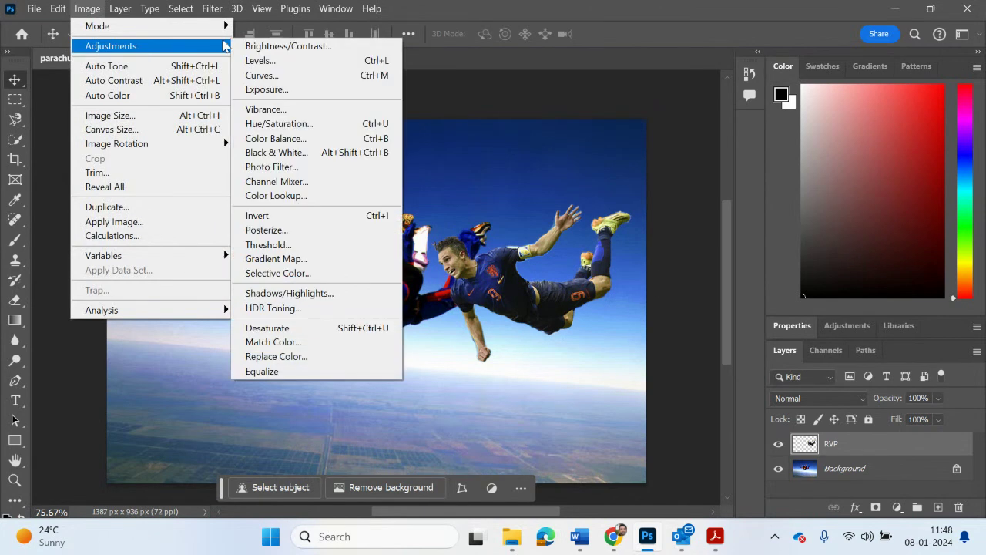
click(263, 47)
drag(452, 153, 457, 154)
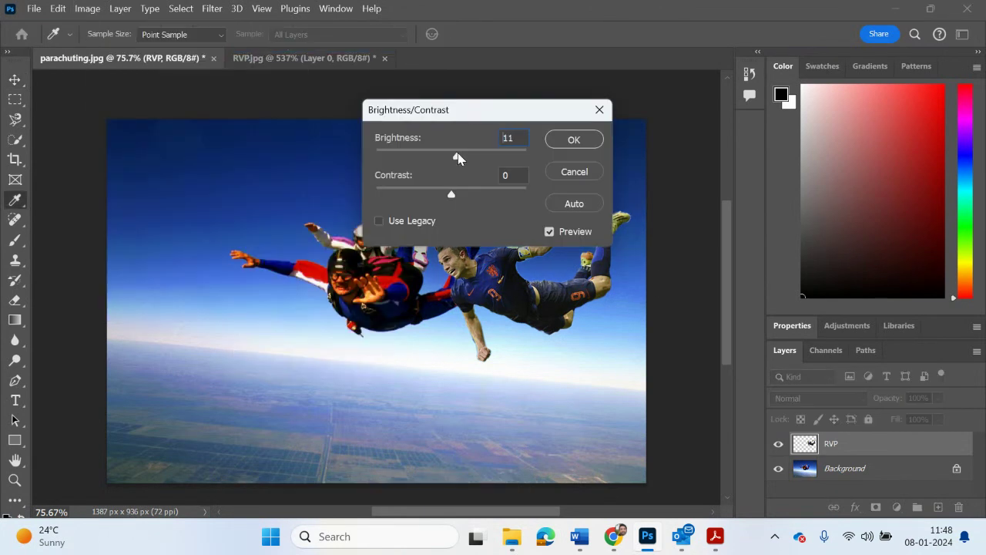
drag(479, 114, 324, 337)
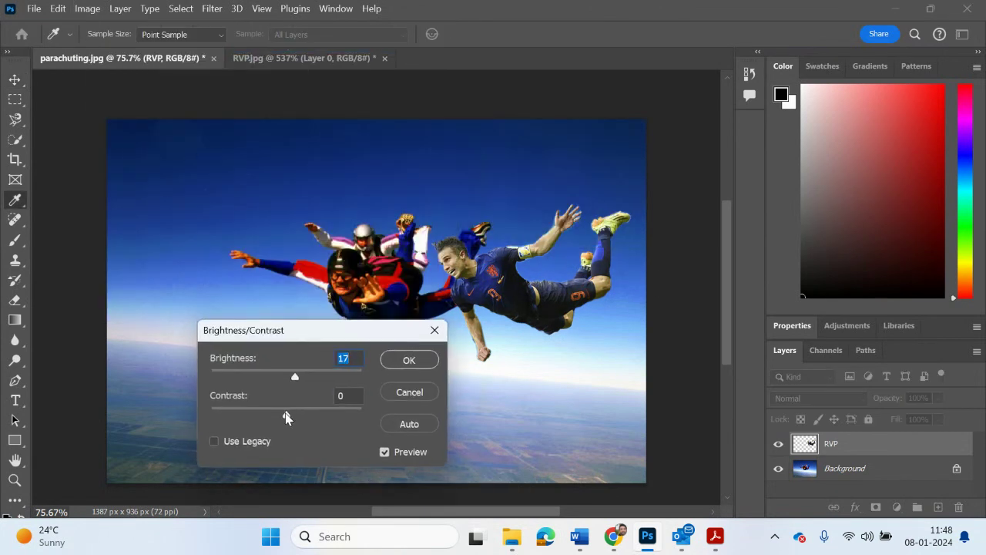
drag(296, 420, 336, 416)
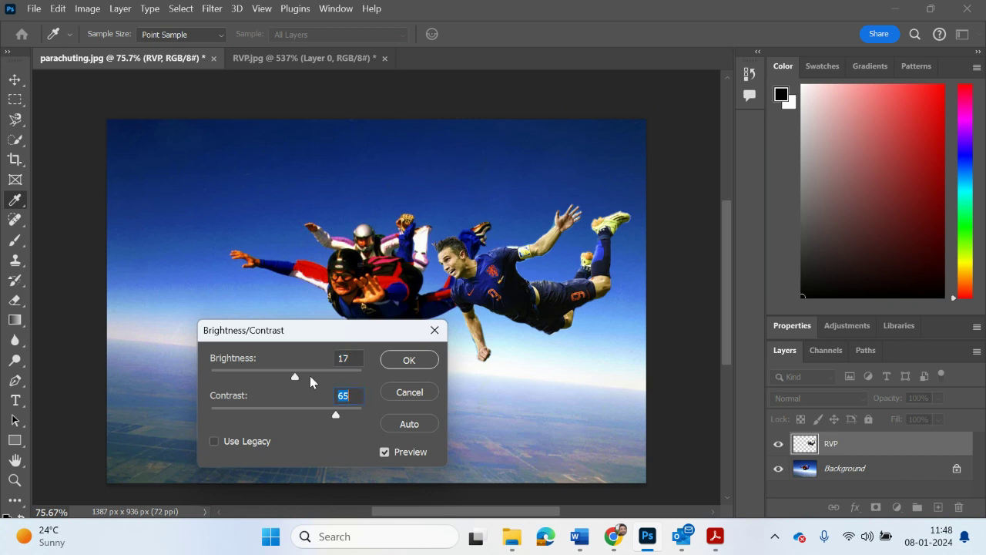
drag(298, 376, 280, 377)
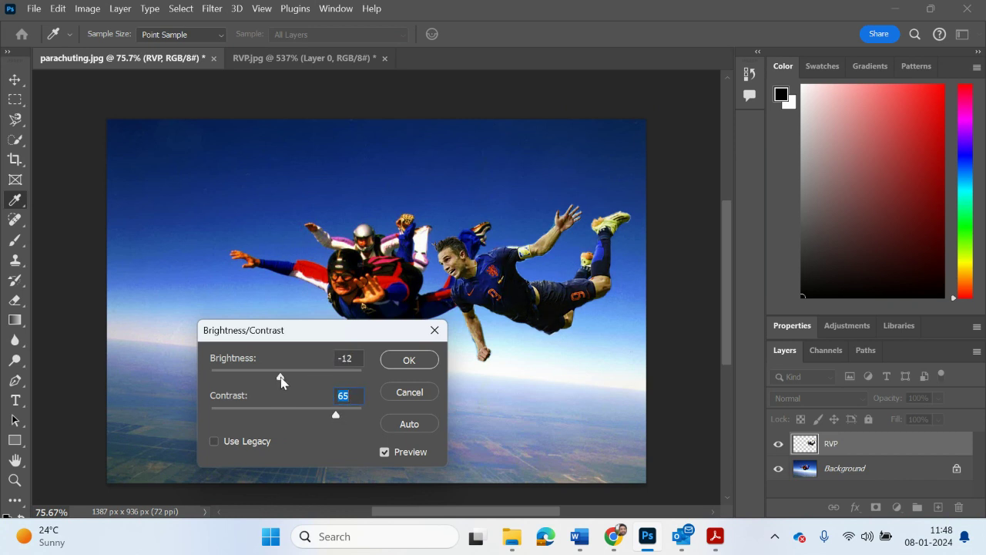
drag(278, 382, 278, 382)
mouse_move(349, 413)
mouse_down()
mouse_move(316, 414)
mouse_move(342, 416)
mouse_up()
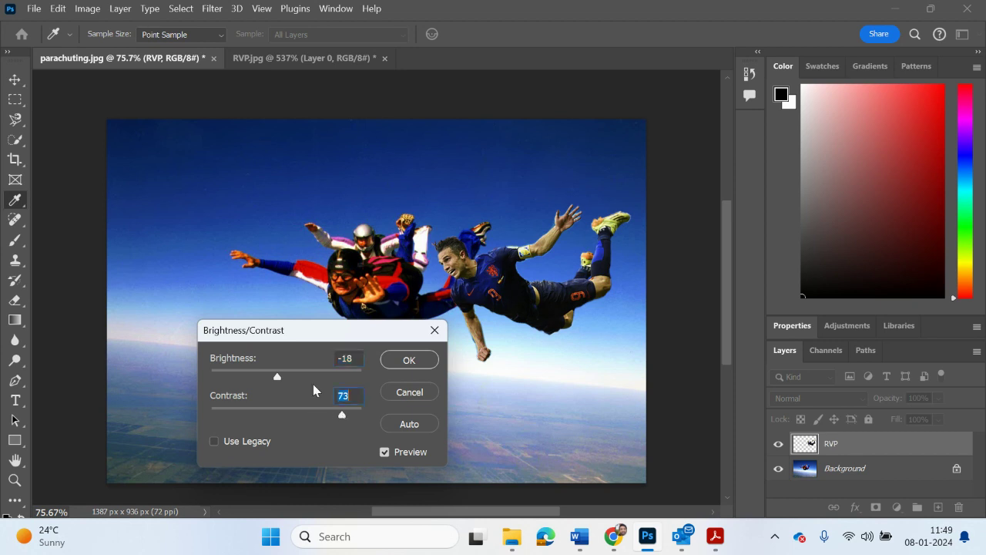
mouse_move(283, 380)
mouse_down()
mouse_move(260, 377)
mouse_move(282, 378)
mouse_up()
click(407, 360)
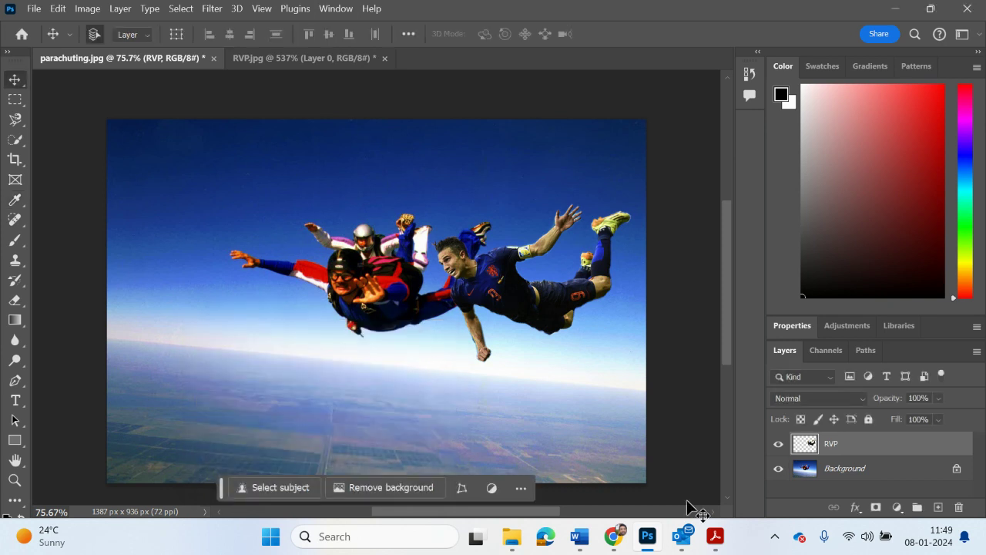
Step: Switch to Acrobat and study item 4 on page 5 about hiding the imported layer and duplicating a section of the original image
click(715, 536)
scroll(630, 447, down, 3)
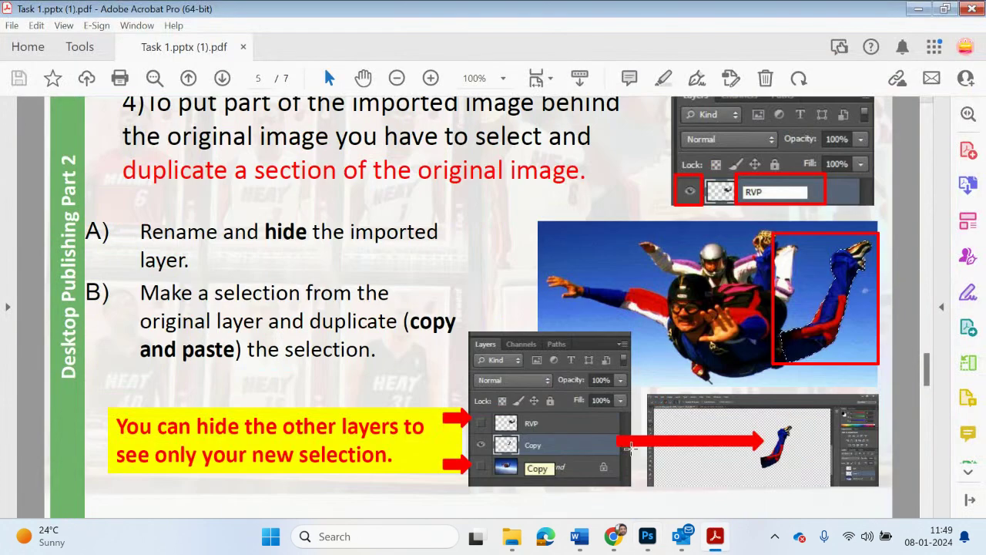
scroll(630, 447, up, 1)
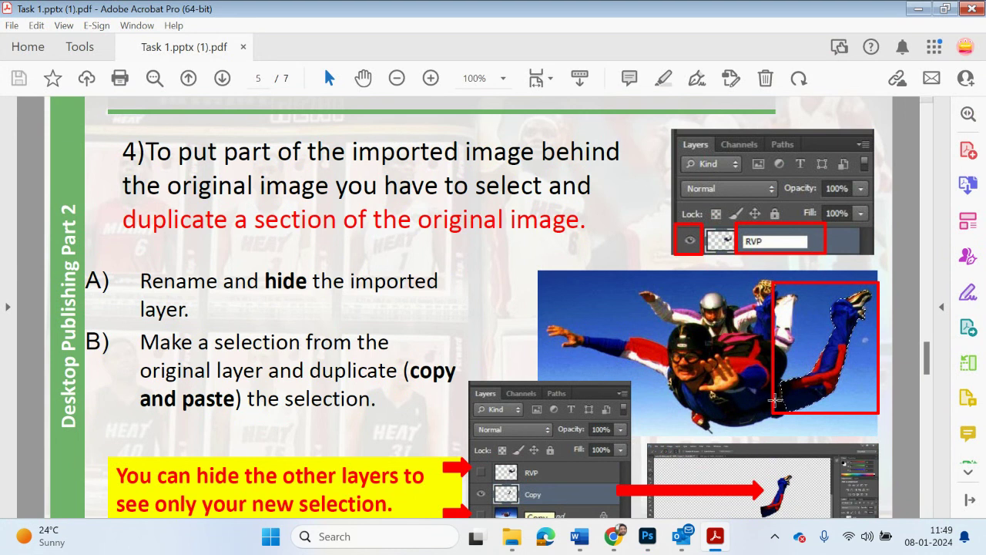
scroll(782, 397, down, 1)
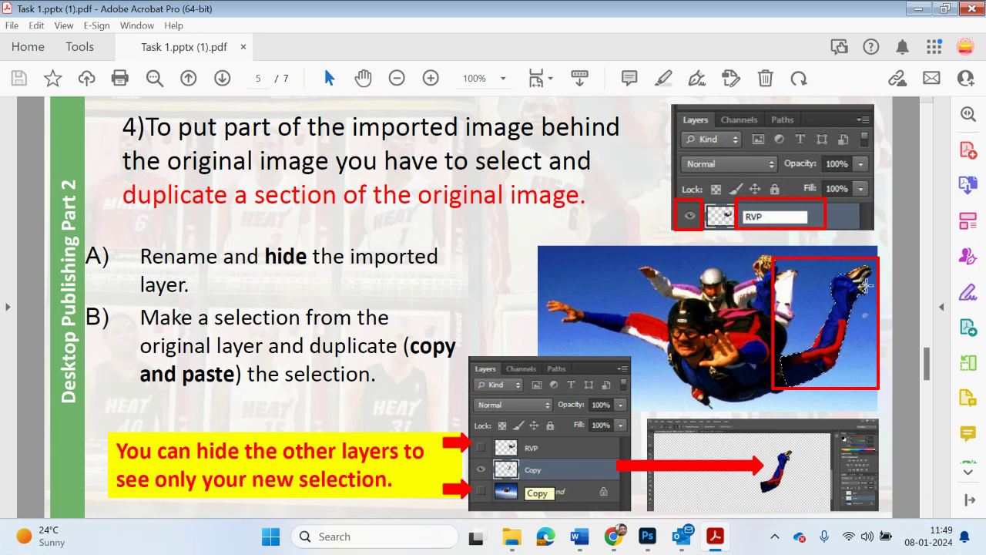
scroll(762, 466, down, 1)
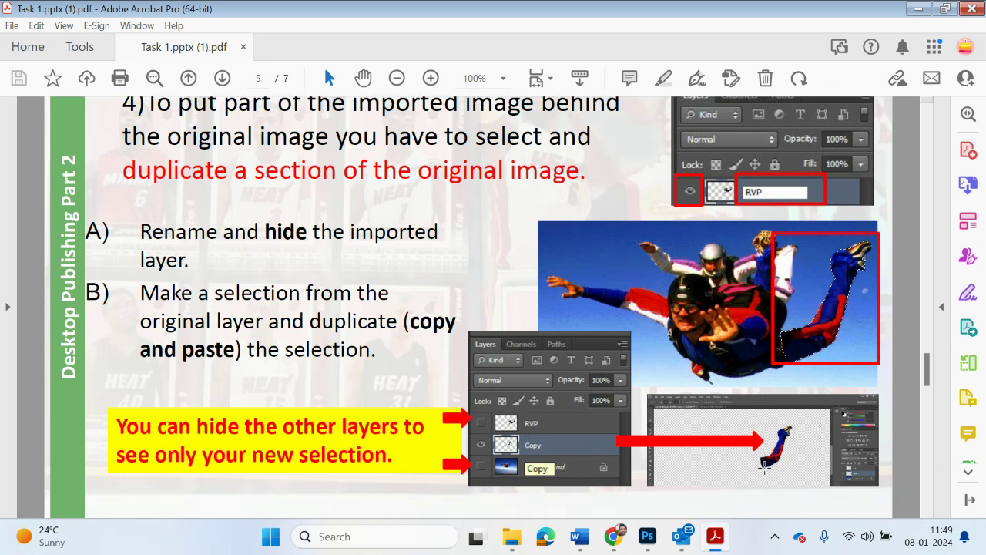
Step: Read items 5 and 6 about layer order on page 6, switch to Photoshop and hide the RVP layer
scroll(765, 466, down, 3)
scroll(765, 468, down, 1)
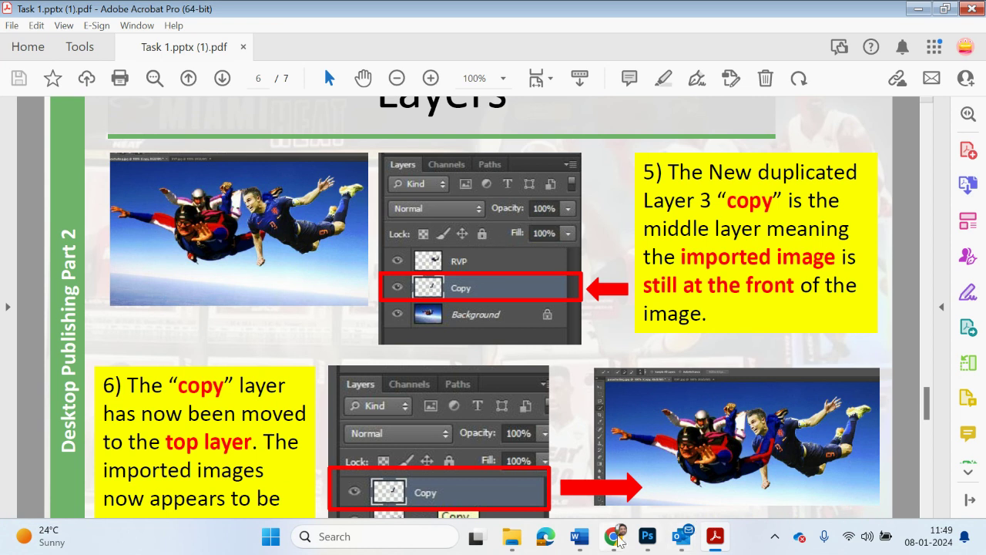
click(646, 537)
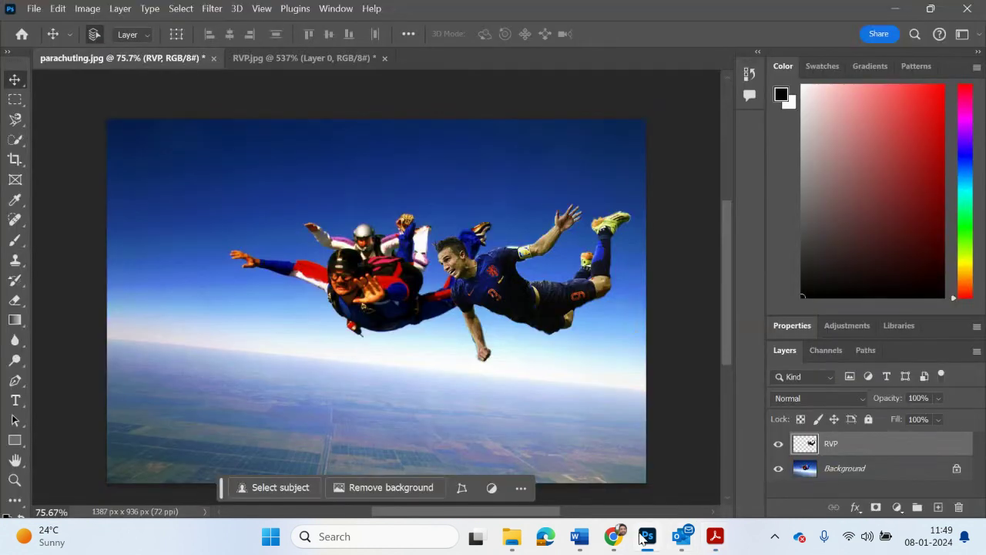
click(778, 444)
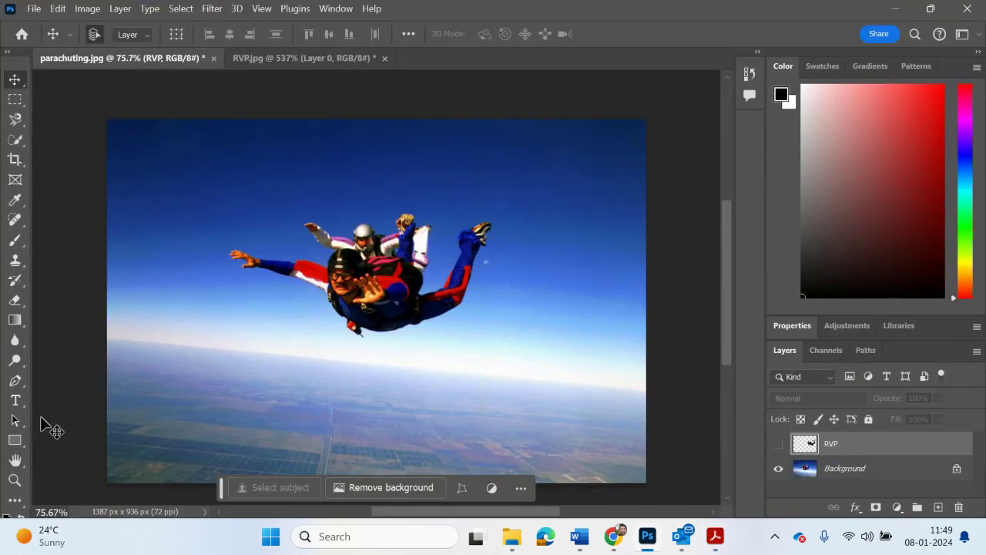
Step: Set up the Quick Selection tool with a 22 px brush for the front skydiver's raised leg
click(15, 479)
drag(355, 355, 428, 296)
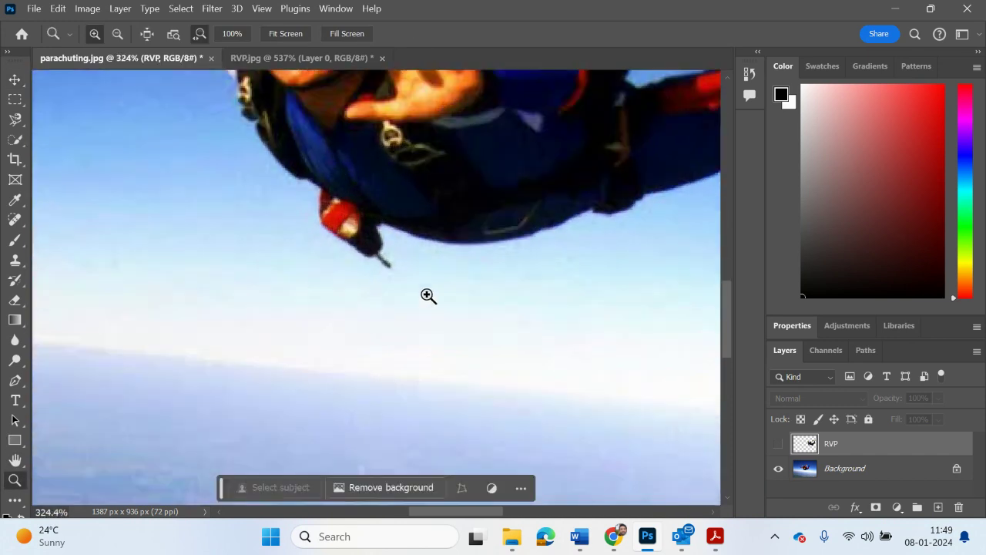
click(16, 82)
drag(368, 142, 277, 195)
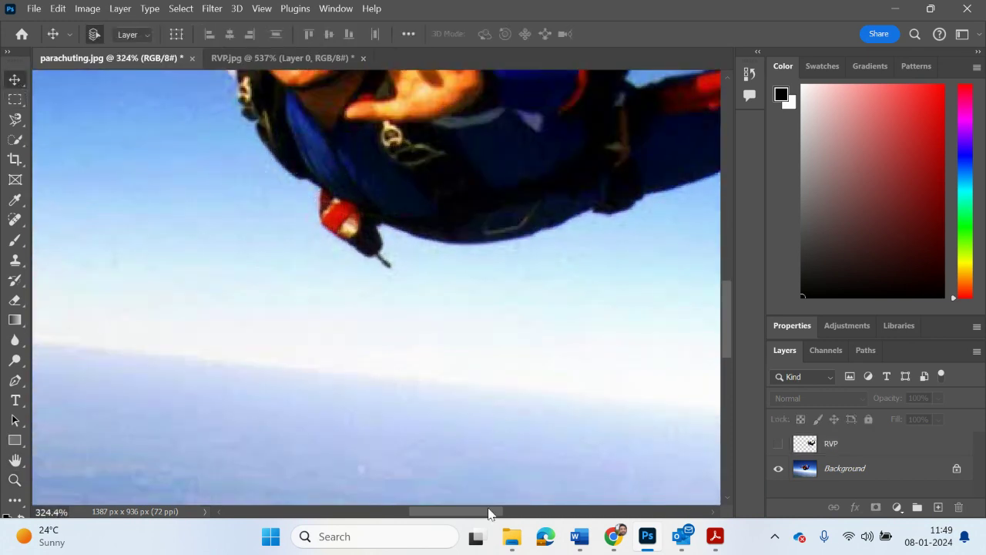
drag(488, 511, 521, 511)
scroll(534, 420, up, 3)
scroll(534, 420, up, 6)
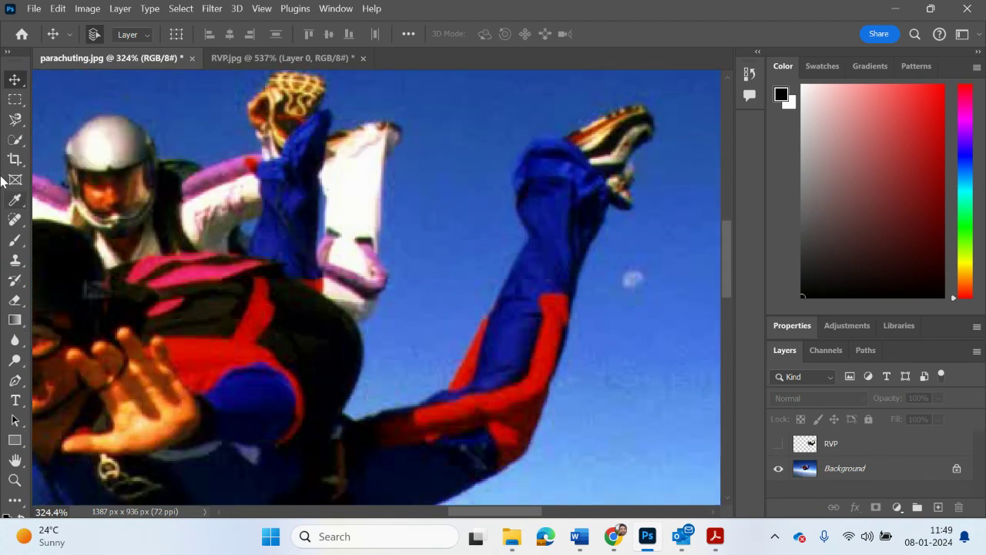
click(15, 139)
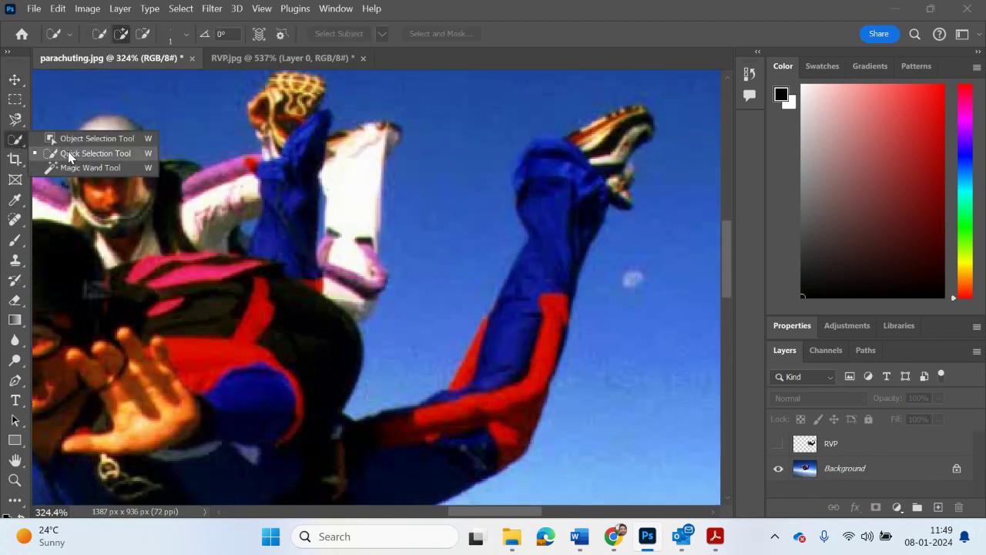
click(69, 154)
click(168, 36)
drag(101, 78, 116, 78)
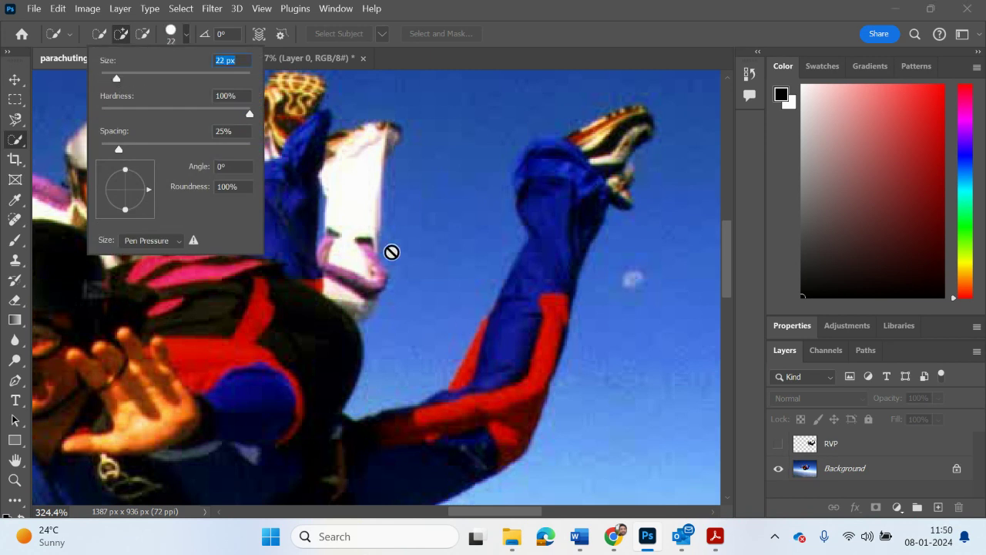
Step: Unlock the Background layer and select the front skydiver's raised leg, from the thigh to the shoe
click(960, 473)
click(961, 473)
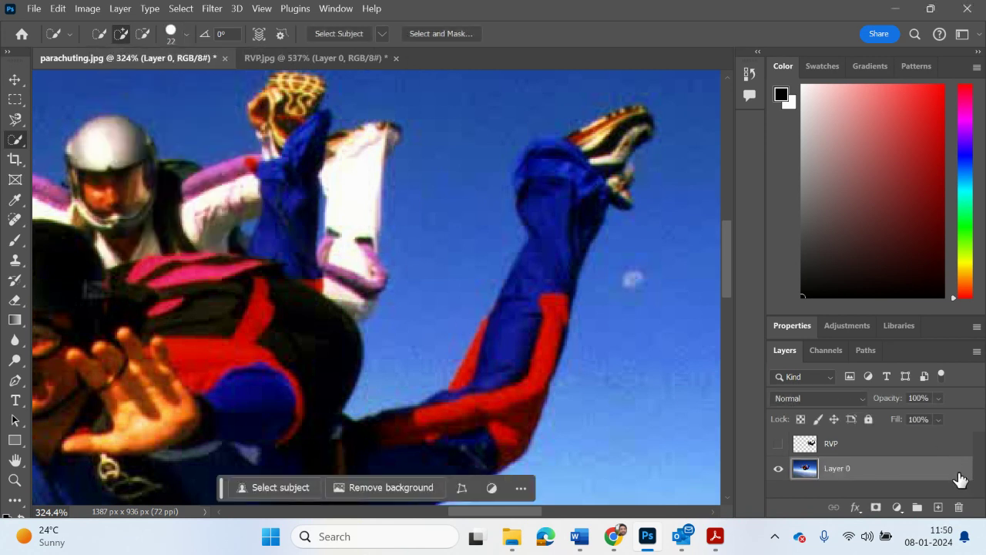
mouse_move(481, 384)
mouse_down()
mouse_move(516, 355)
mouse_move(552, 241)
mouse_move(624, 143)
mouse_up()
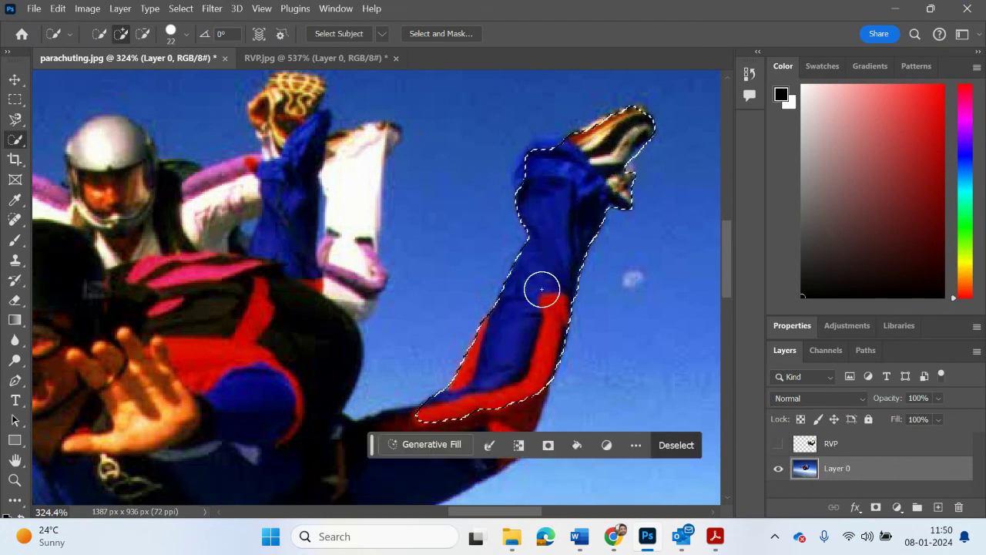
mouse_move(512, 382)
mouse_down()
mouse_move(493, 419)
mouse_move(441, 437)
mouse_move(290, 423)
mouse_move(526, 192)
mouse_up()
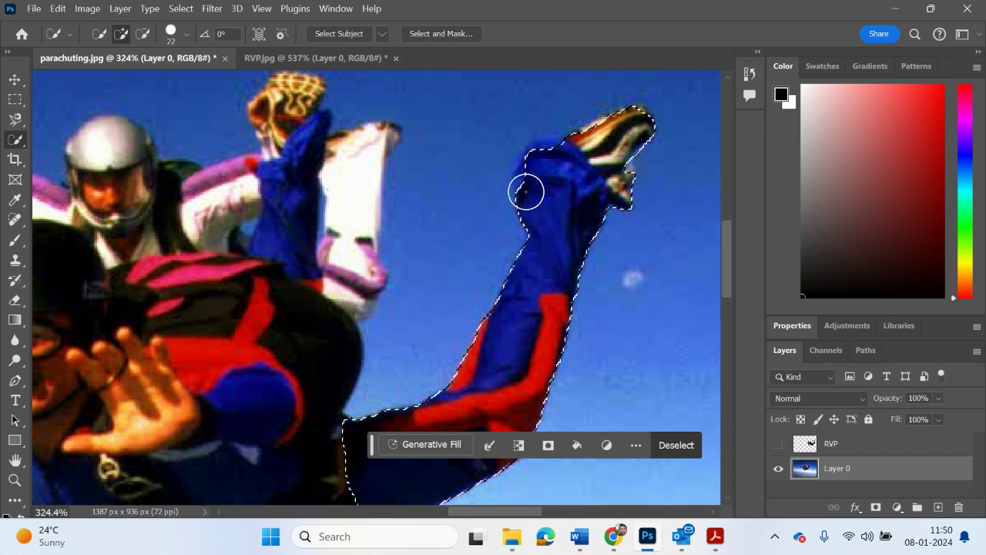
Step: Copy the selected leg, paste it as a new layer and hide Layer 0 to isolate it
click(57, 8)
click(85, 106)
click(58, 8)
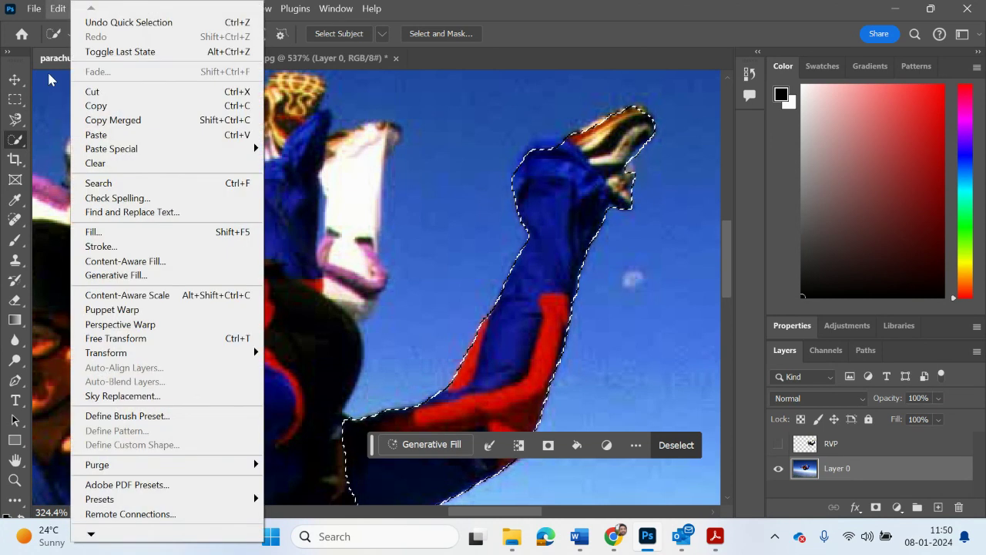
click(84, 131)
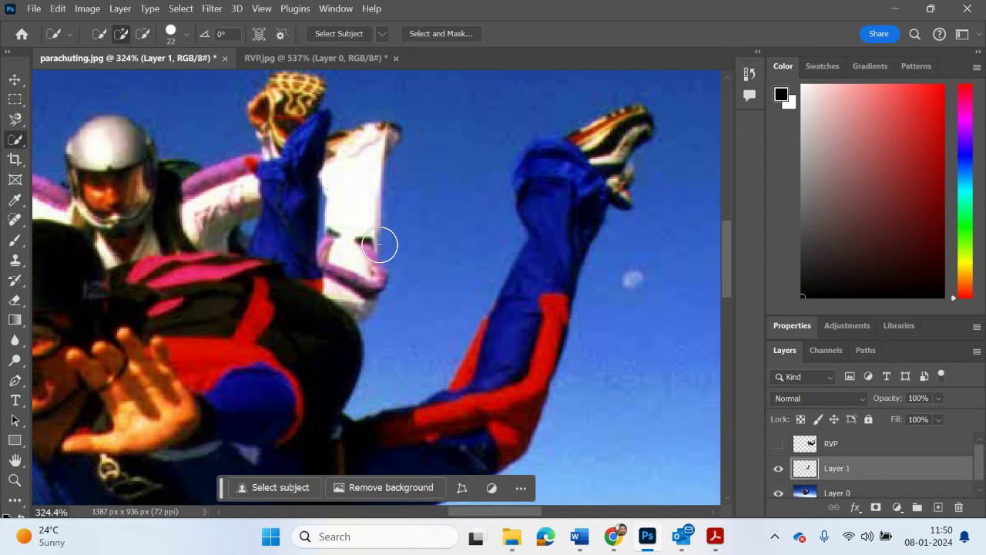
click(778, 494)
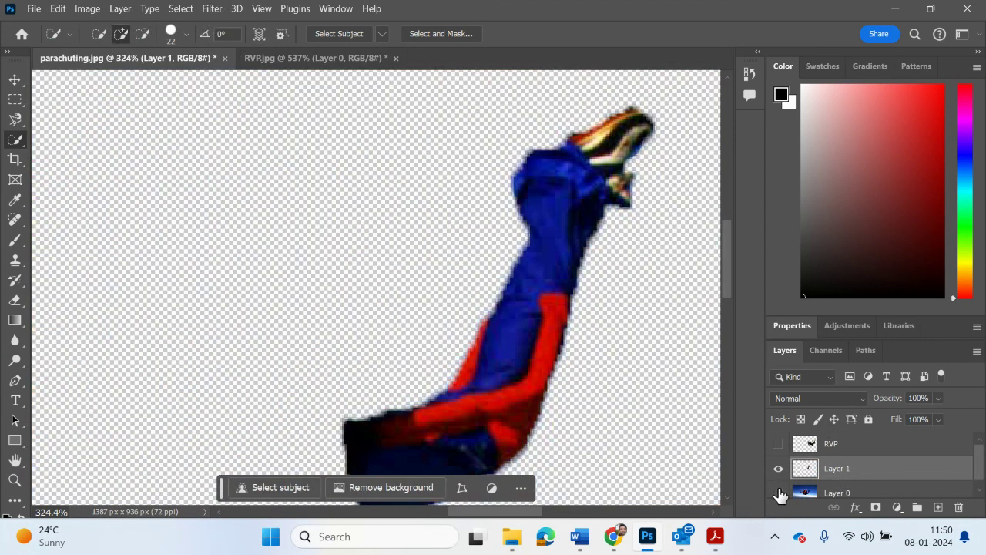
Step: Show the RVP layer again and rename the pasted layer as leg
click(778, 444)
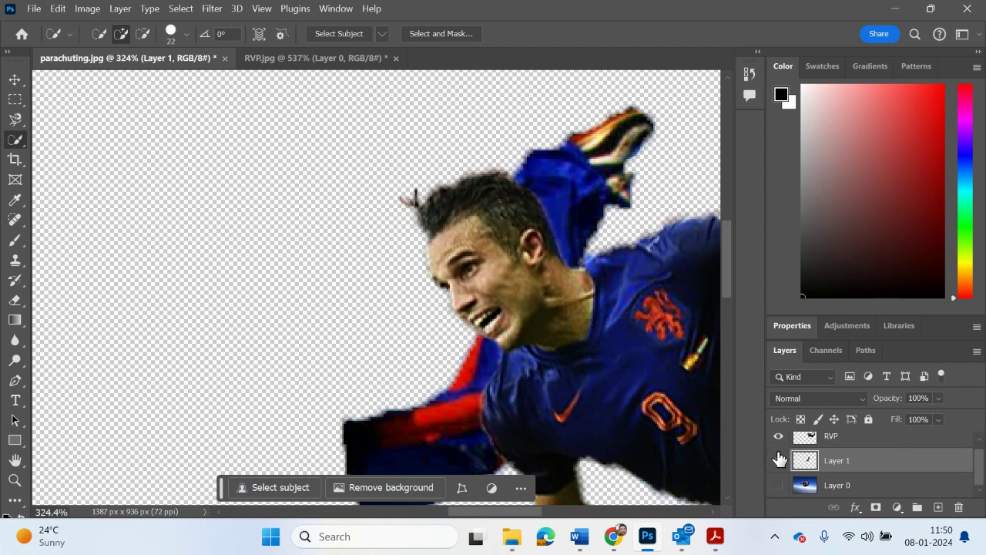
click(15, 479)
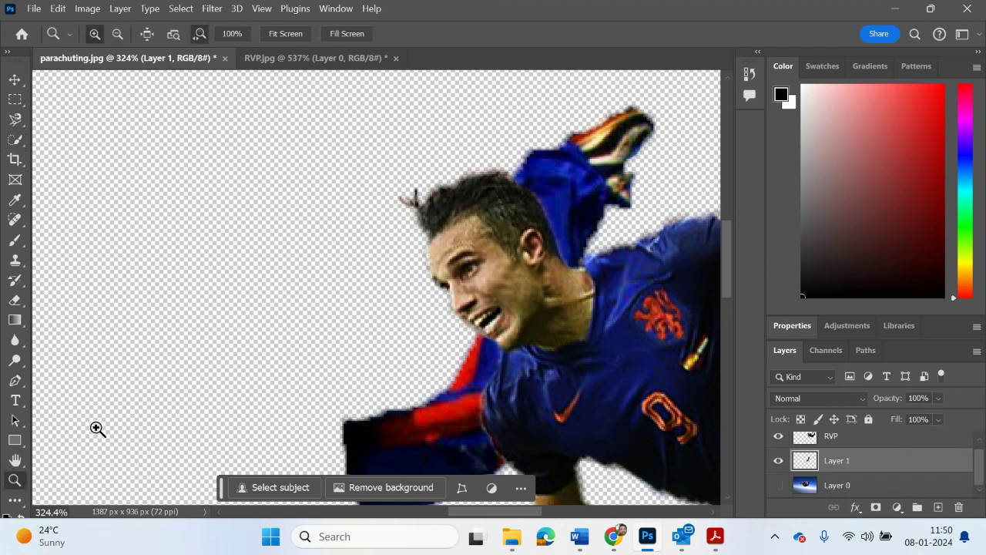
alt+click(97, 429)
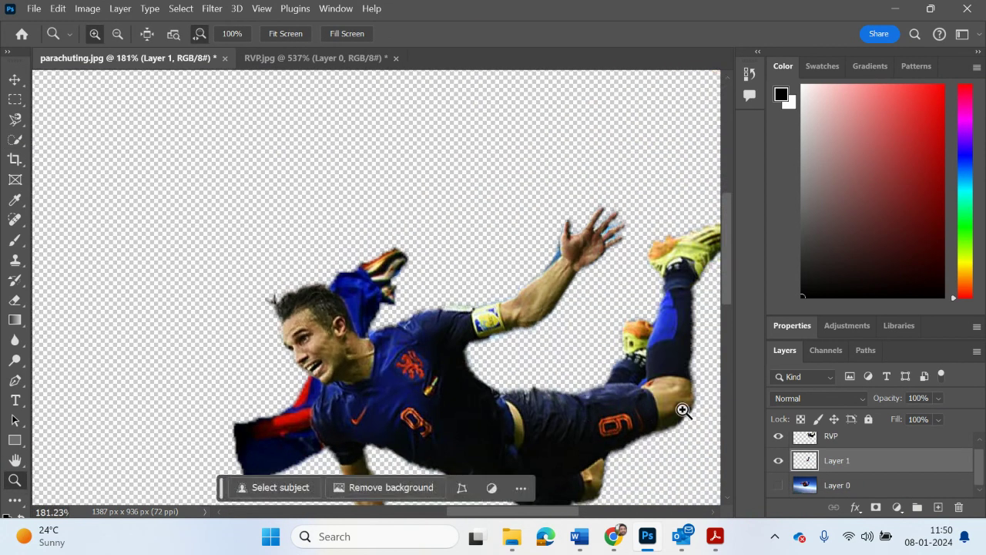
double_click(835, 461)
key(Return)
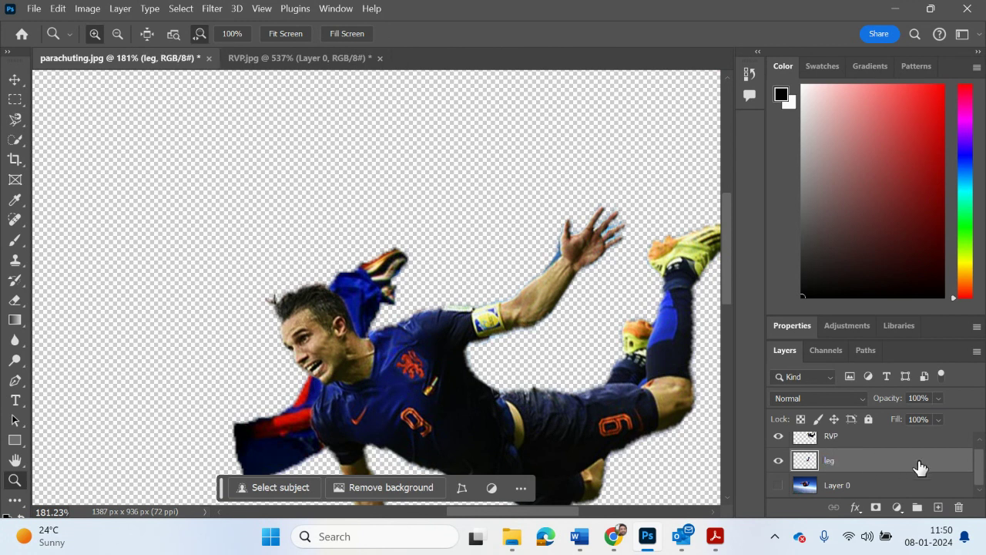
Step: Move the leg layer above the RVP layer and show Layer 0 again
drag(840, 469, 841, 439)
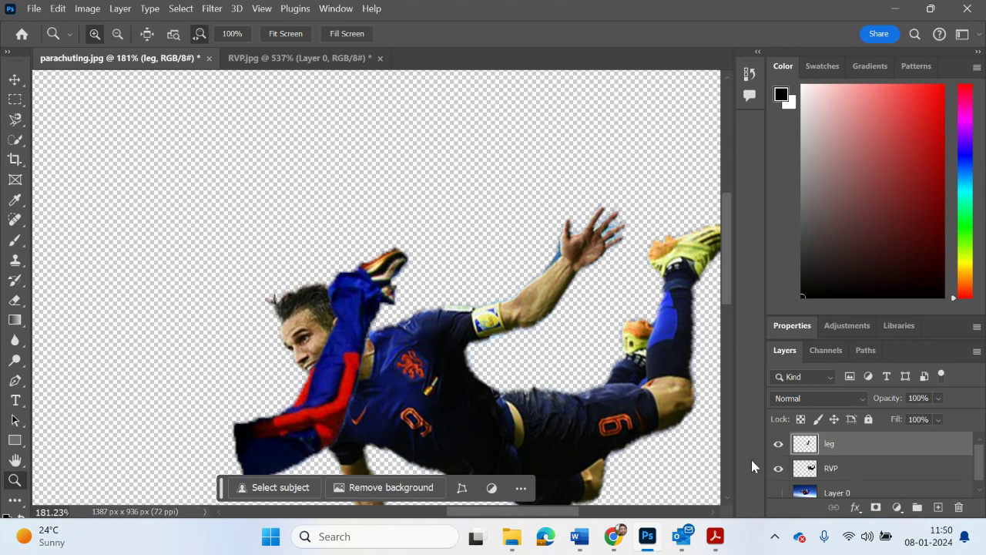
click(778, 492)
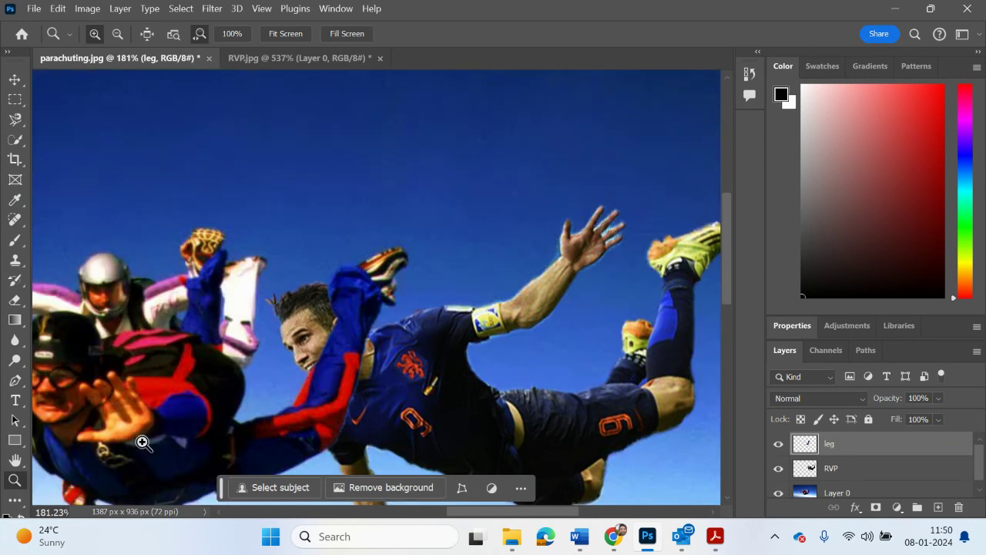
drag(284, 416, 255, 453)
drag(419, 504, 371, 510)
scroll(410, 446, down, 2)
scroll(410, 446, down, 3)
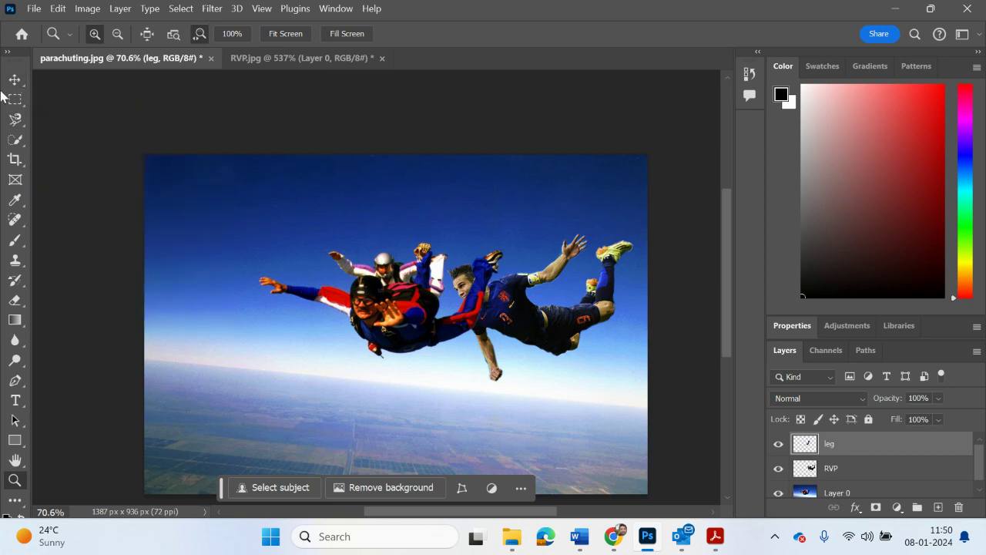
Step: Free-transform the RVP layer, rotating the footballer about 8.4° clockwise and shifting him up and closer behind the skydiver's leg
click(820, 468)
key(ctrl+t)
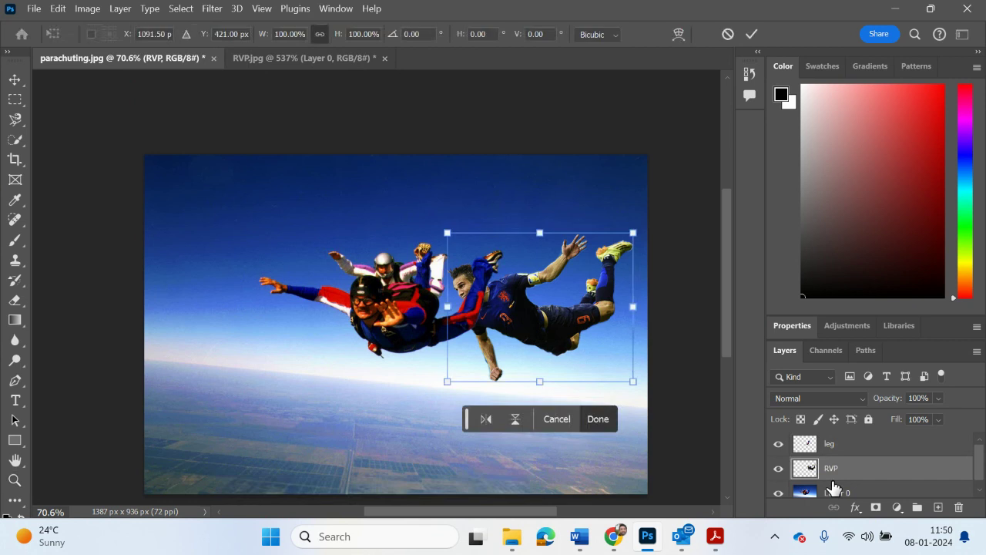
drag(646, 223, 647, 255)
drag(554, 344, 547, 330)
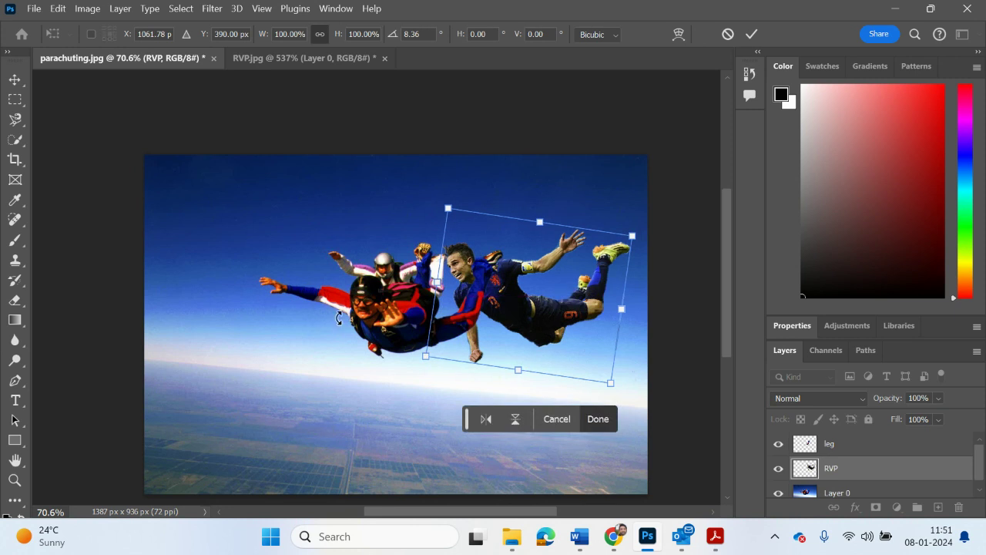
key(Return)
key(z)
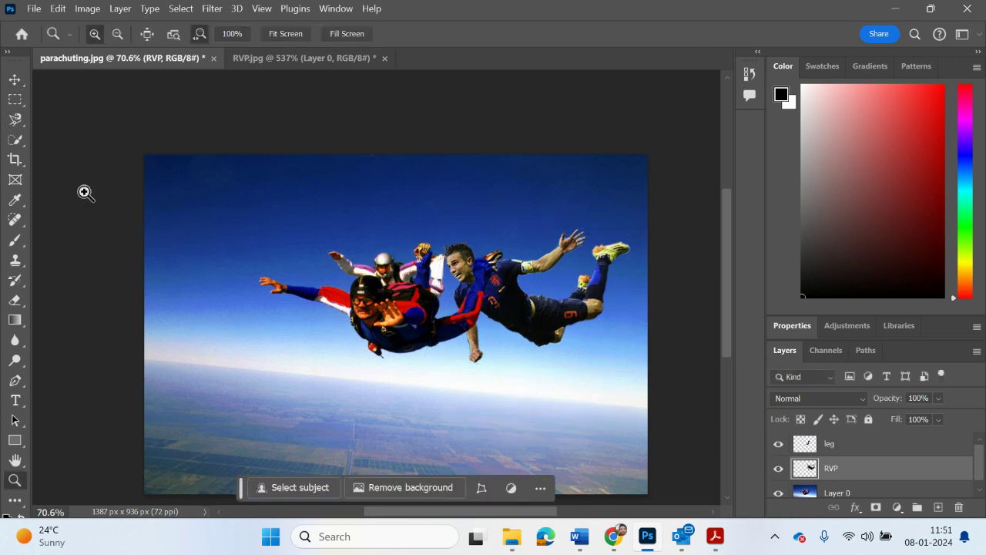
Step: Switch to Acrobat and review the objectives and plenary task on page 7 of the Task 1 PDF
click(715, 537)
scroll(662, 409, down, 10)
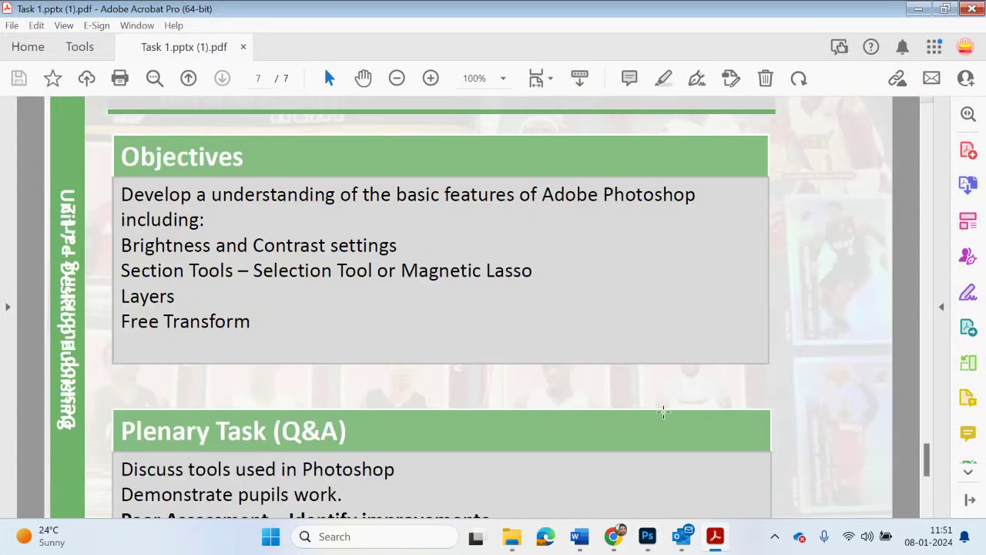